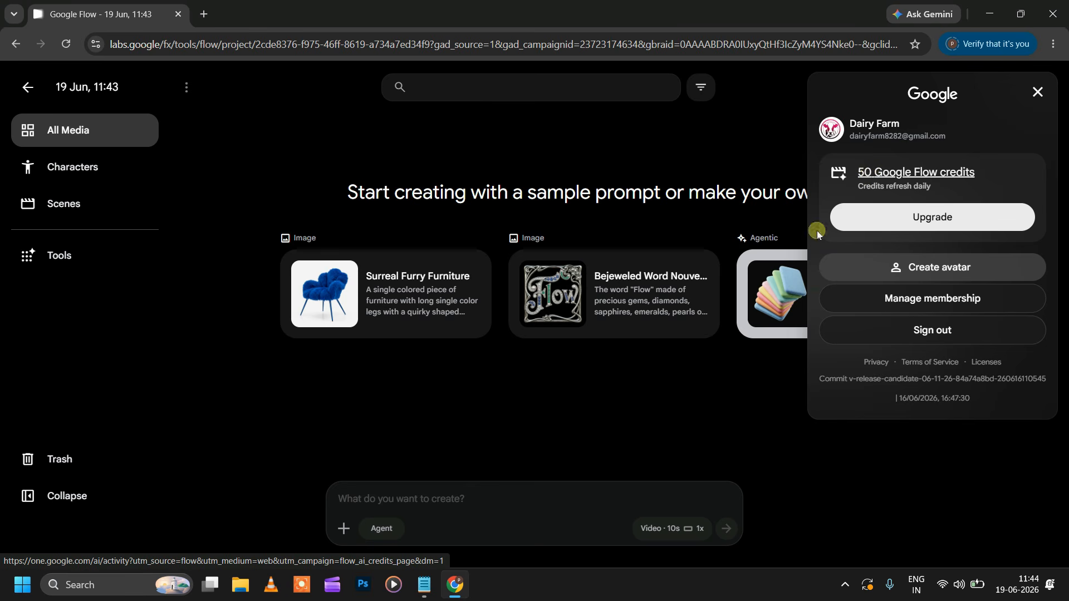
Check the Flow account details, and list the other available Google accounts from google.com in a new tab
click(712, 396)
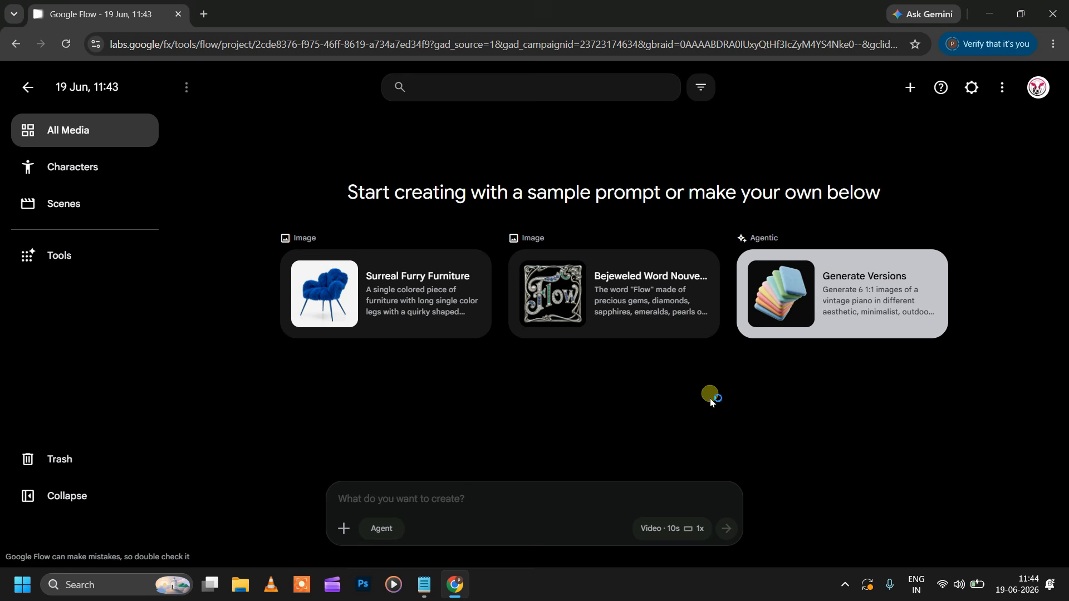
click(1039, 89)
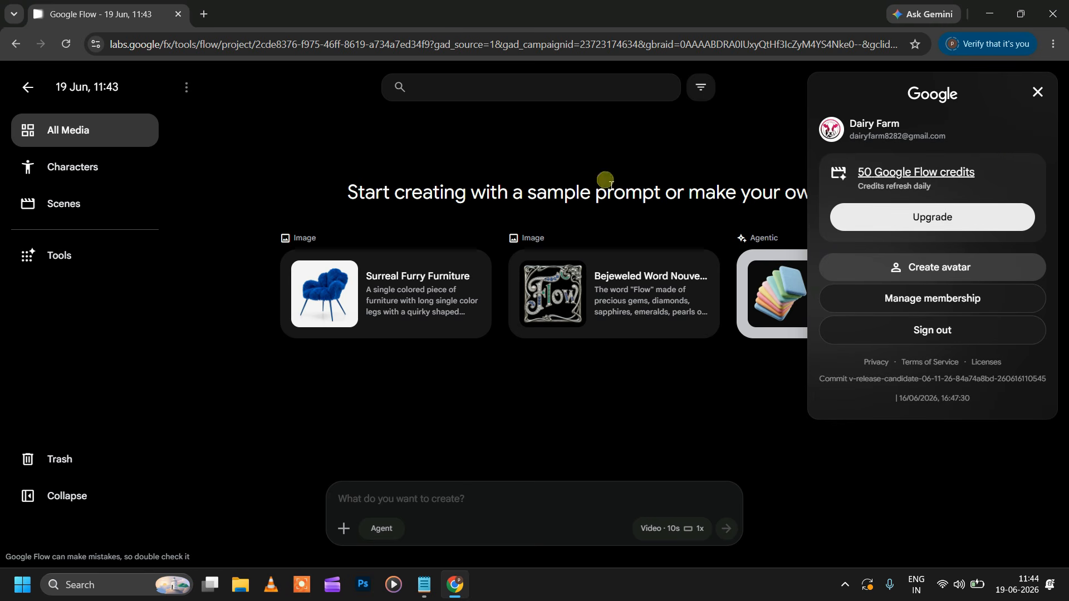
click(204, 13)
text(g)
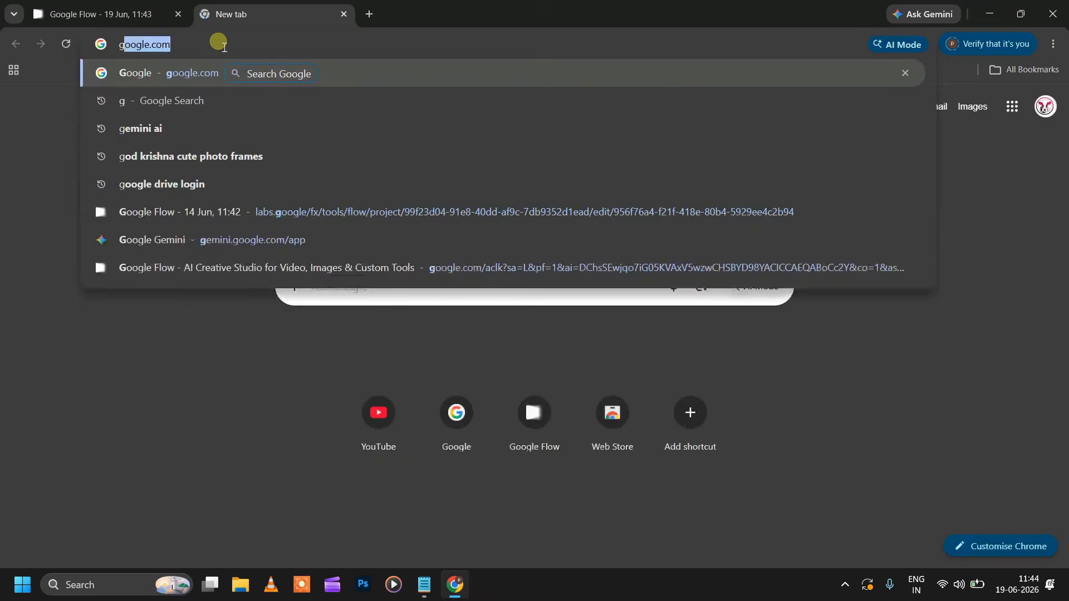
key(Return)
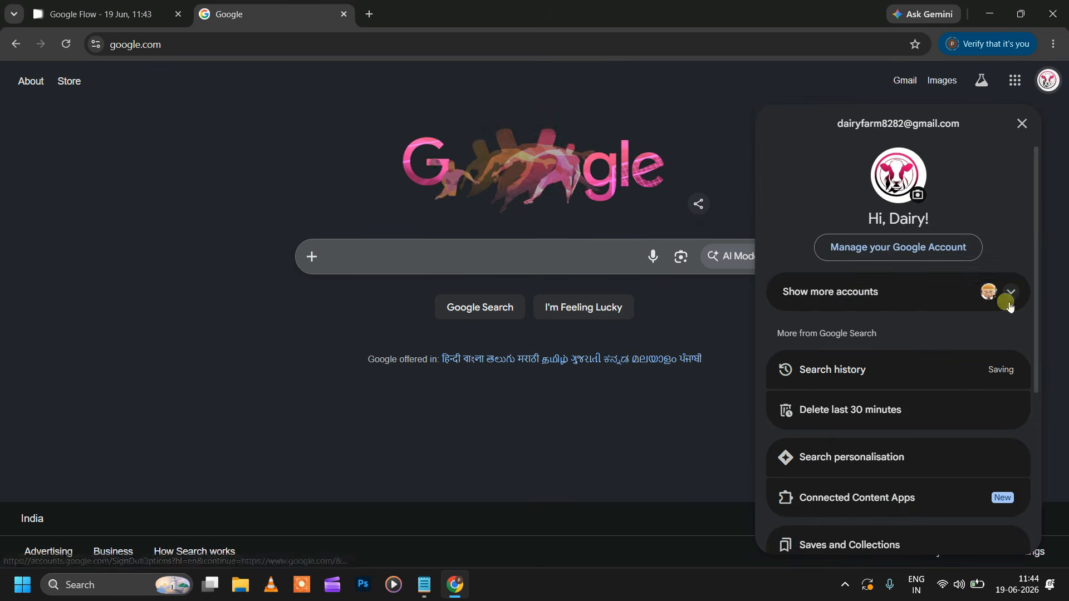
click(1004, 301)
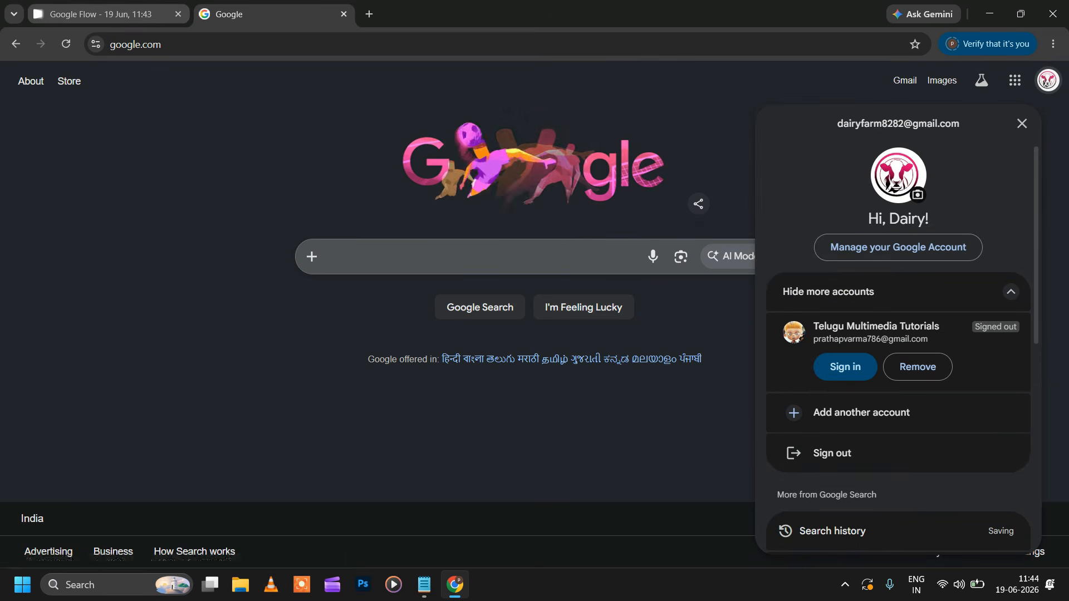
Return to the Google Flow project and check the account's available Flow credits
click(106, 14)
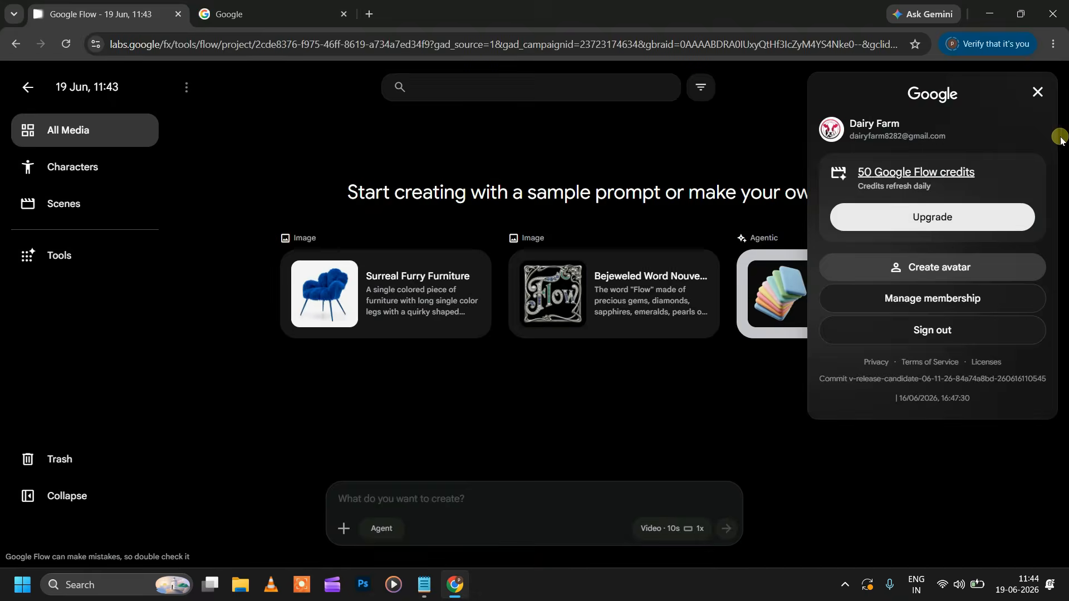
click(913, 474)
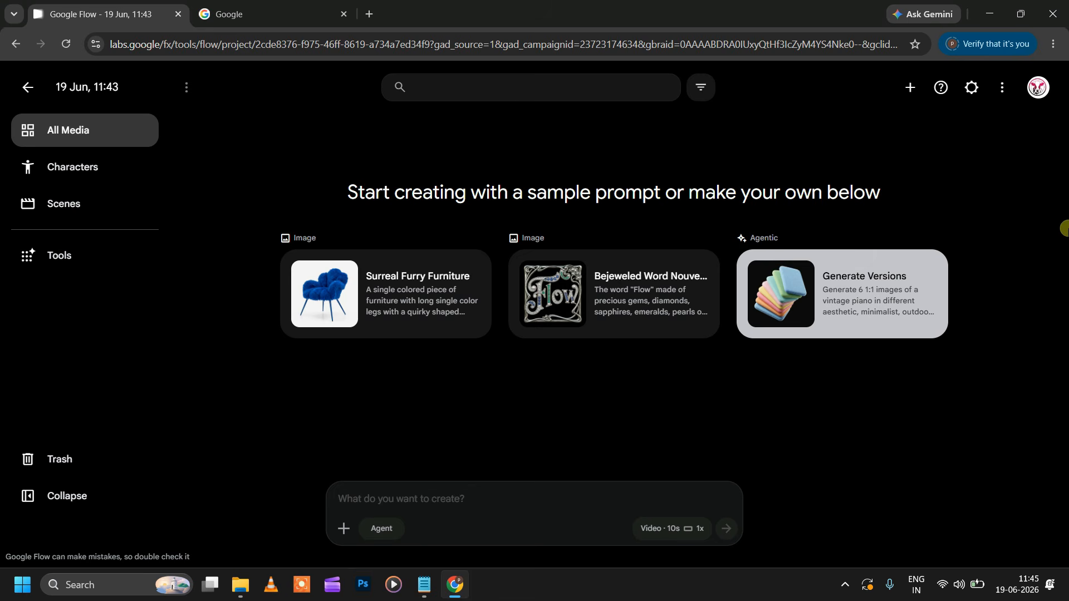
click(1039, 90)
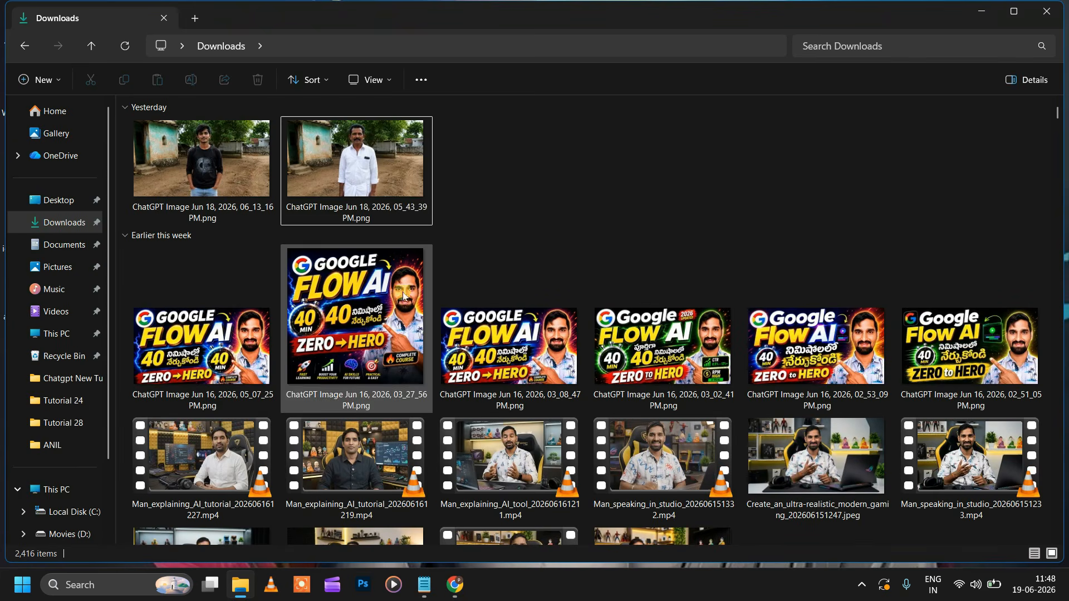
Preview the photo of the elder man in white from the Downloads folder
double_click(391, 184)
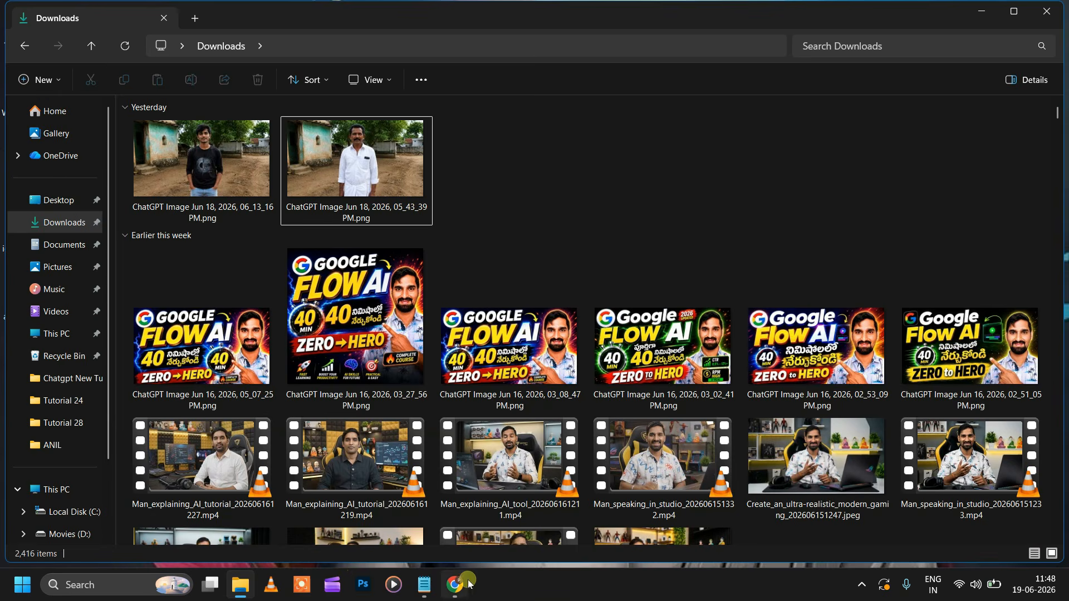
click(460, 583)
Switch to Notepad, select the main prompt block and look through the scene prompts below it
click(424, 588)
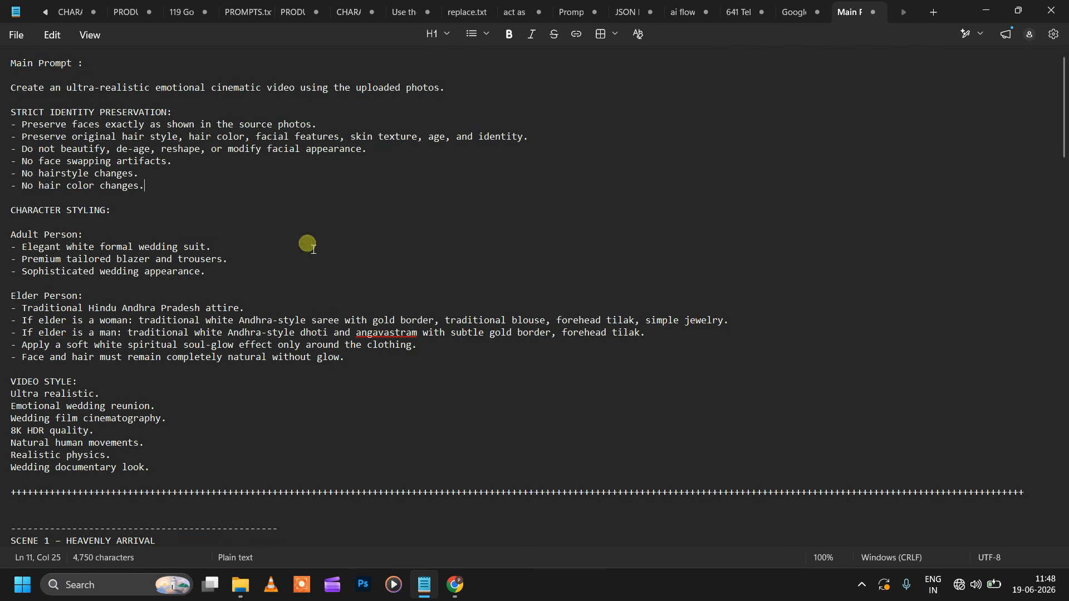
drag(17, 85, 221, 470)
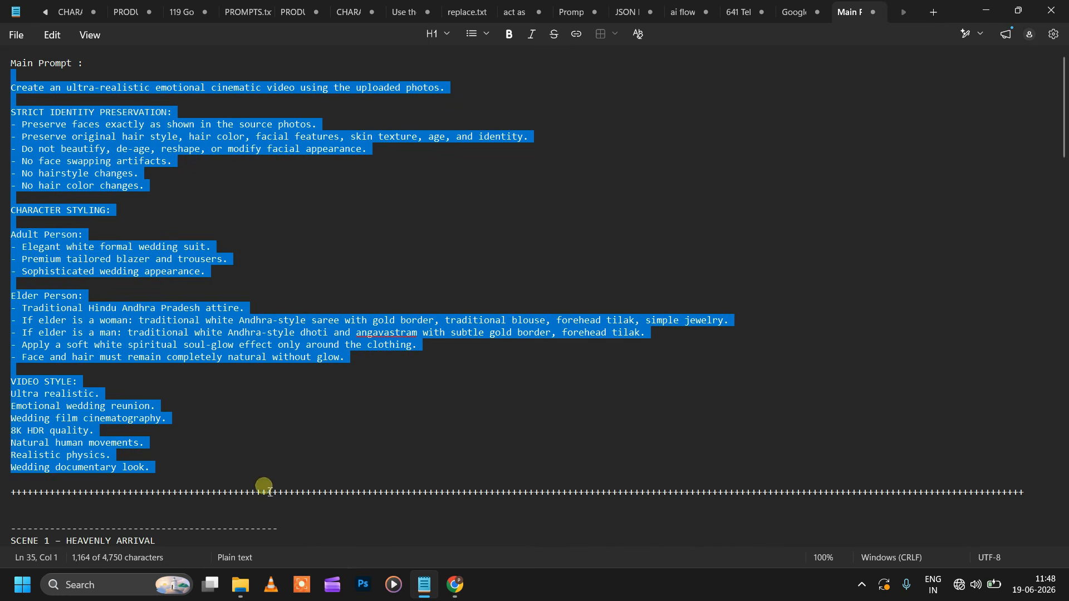
scroll(234, 457, down, 7)
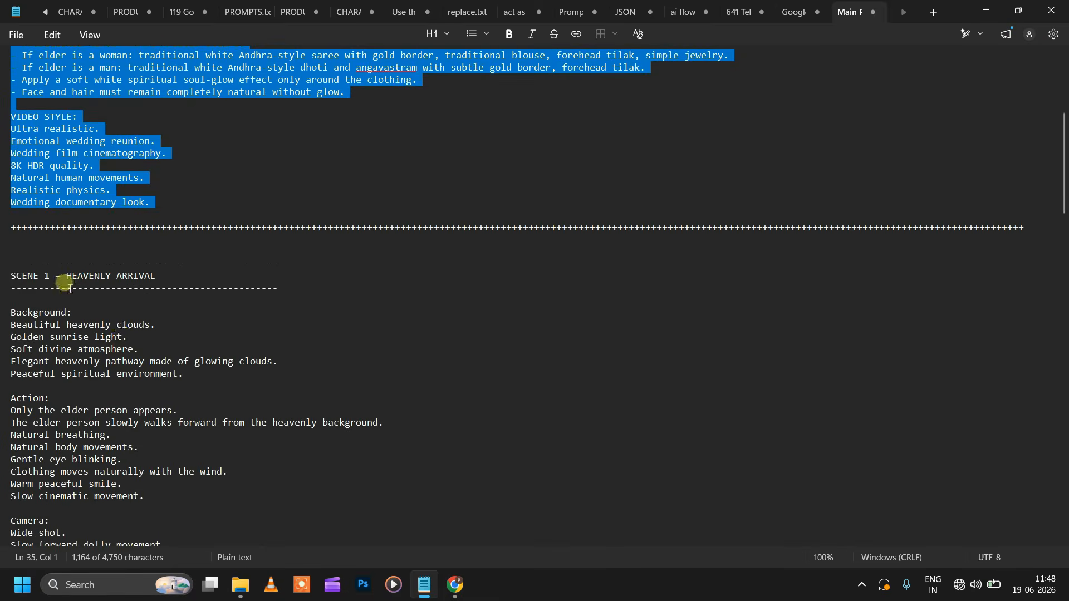
scroll(65, 285, down, 9)
scroll(98, 378, down, 14)
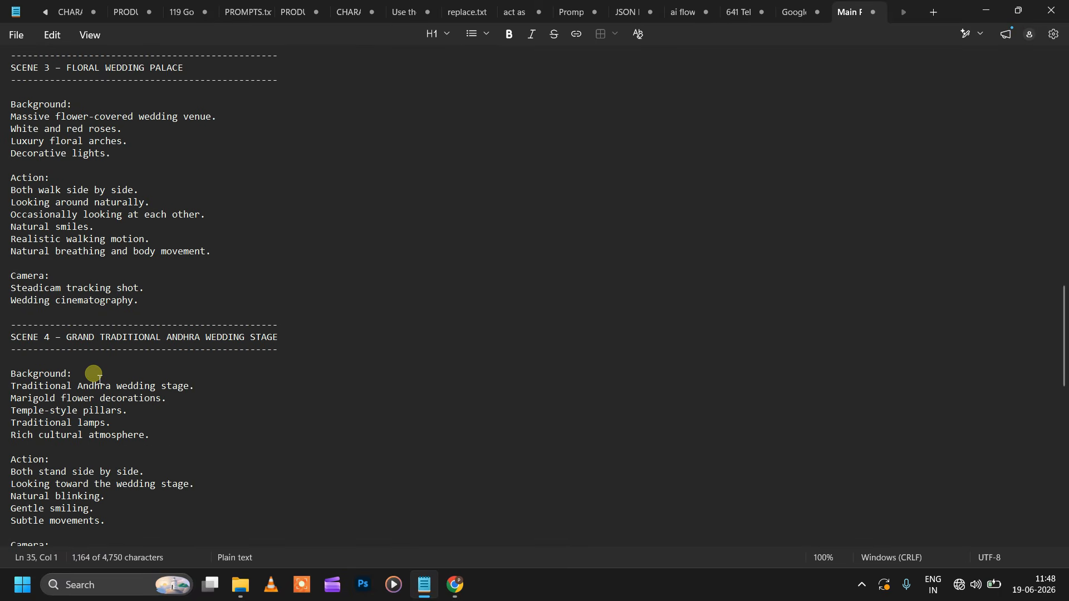
scroll(95, 379, up, 20)
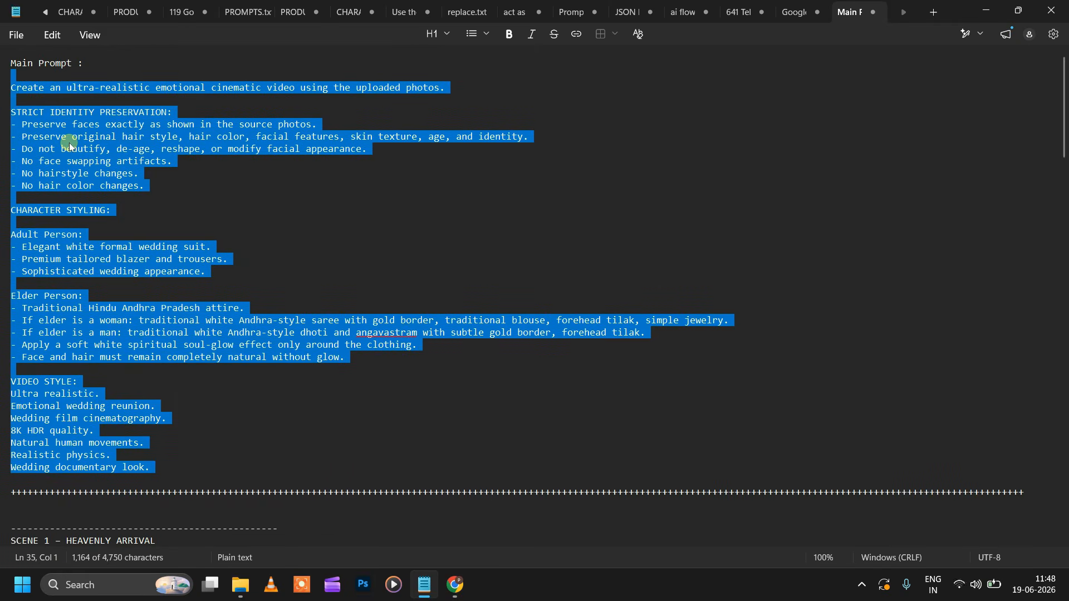
right_click(69, 143)
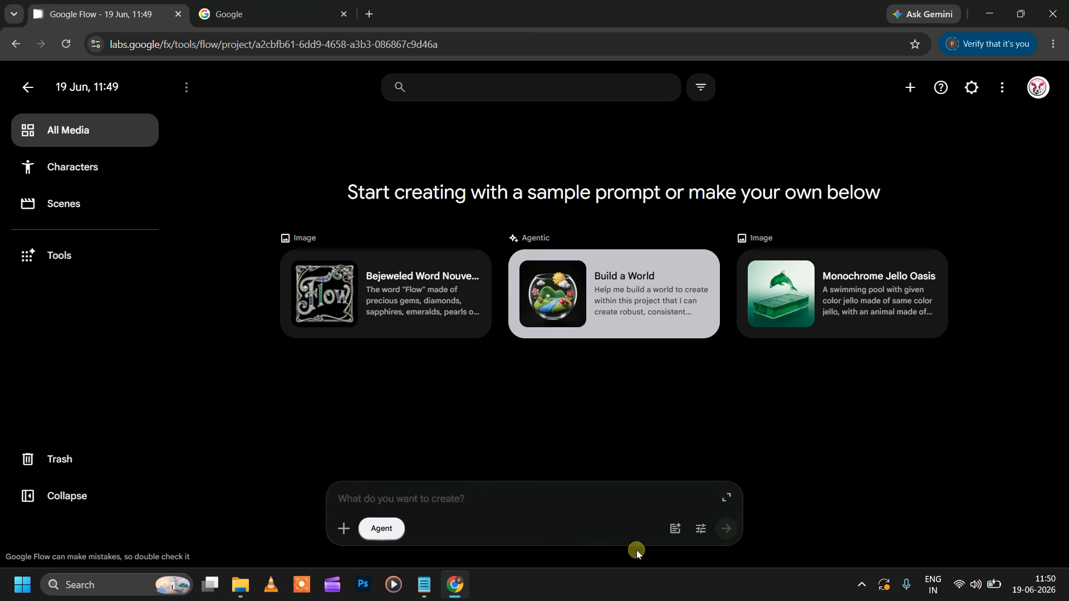
Turn off Agent mode, then upload the photo of the elder man in white and add it to the prompt
click(384, 529)
click(672, 529)
click(345, 529)
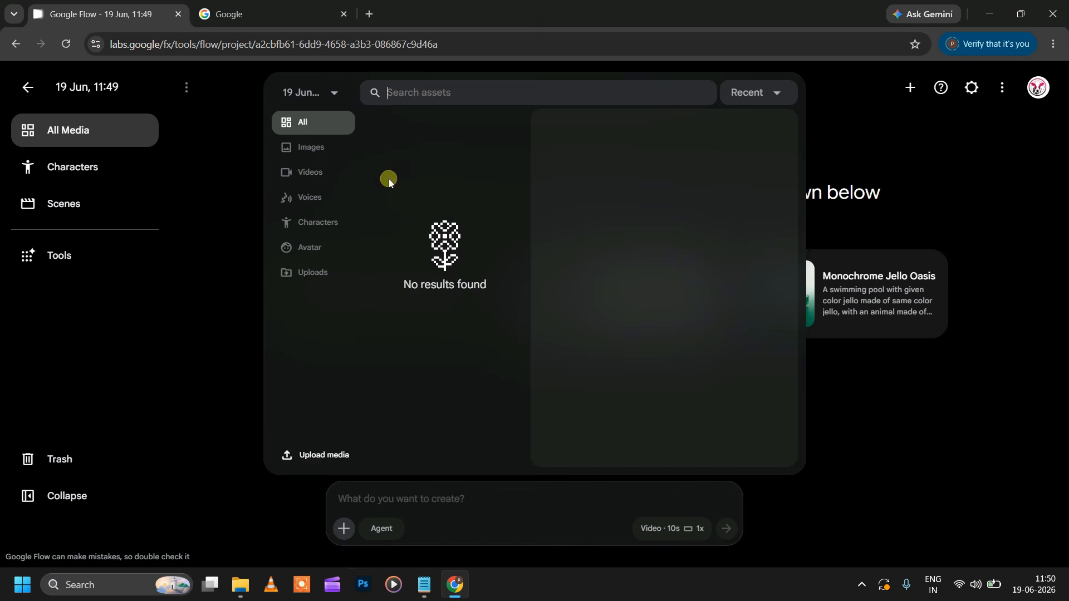
click(337, 464)
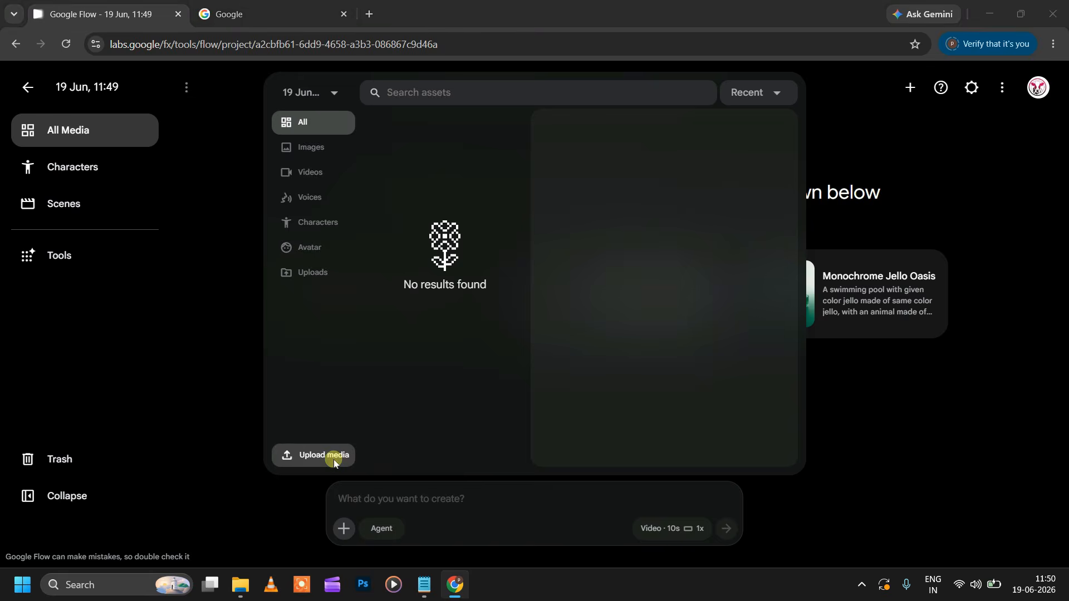
click(652, 193)
click(957, 543)
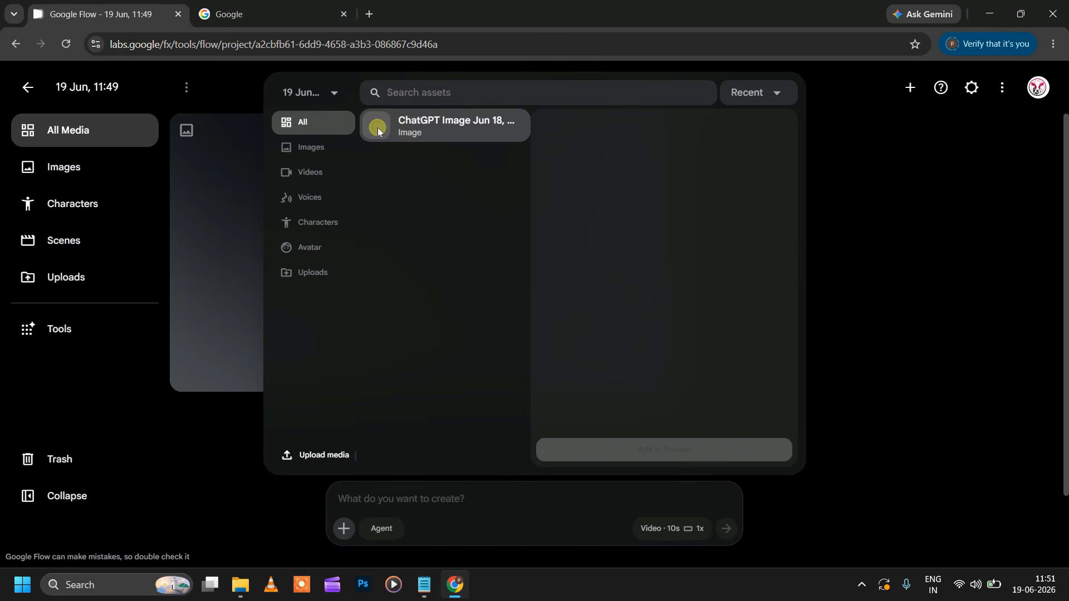
click(679, 457)
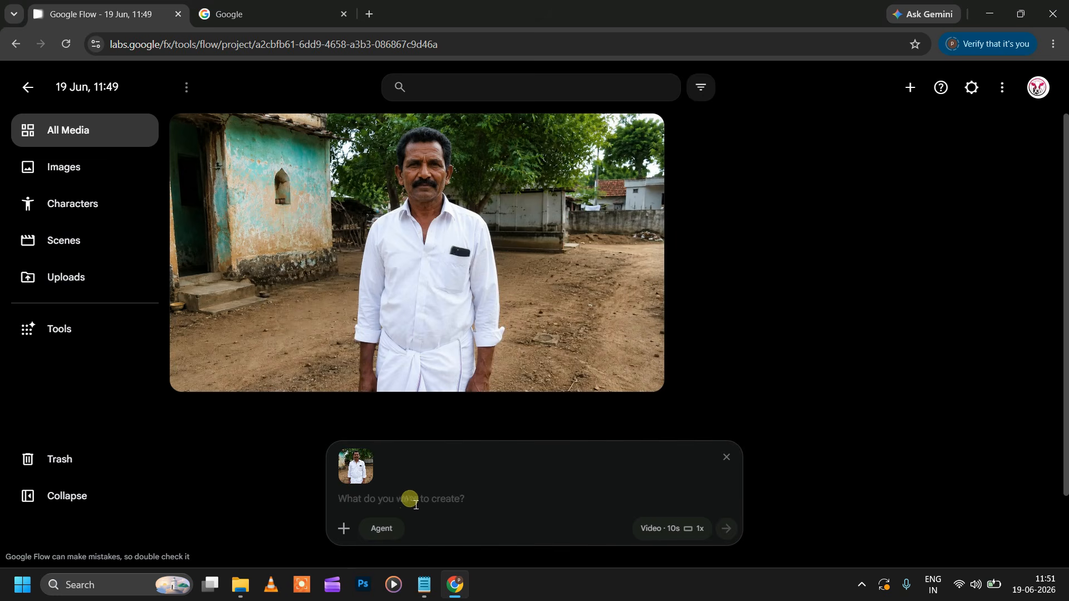
Copy the main prompt from Notepad, from the opening line through VIDEO STYLE, and paste it into the Flow prompt
click(431, 581)
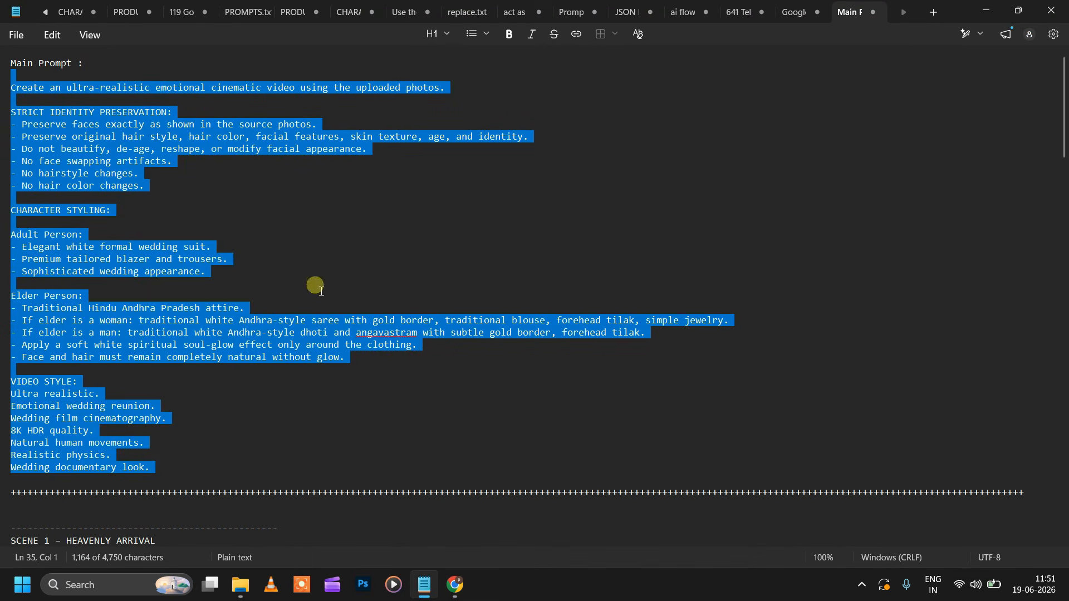
right_click(71, 147)
click(139, 161)
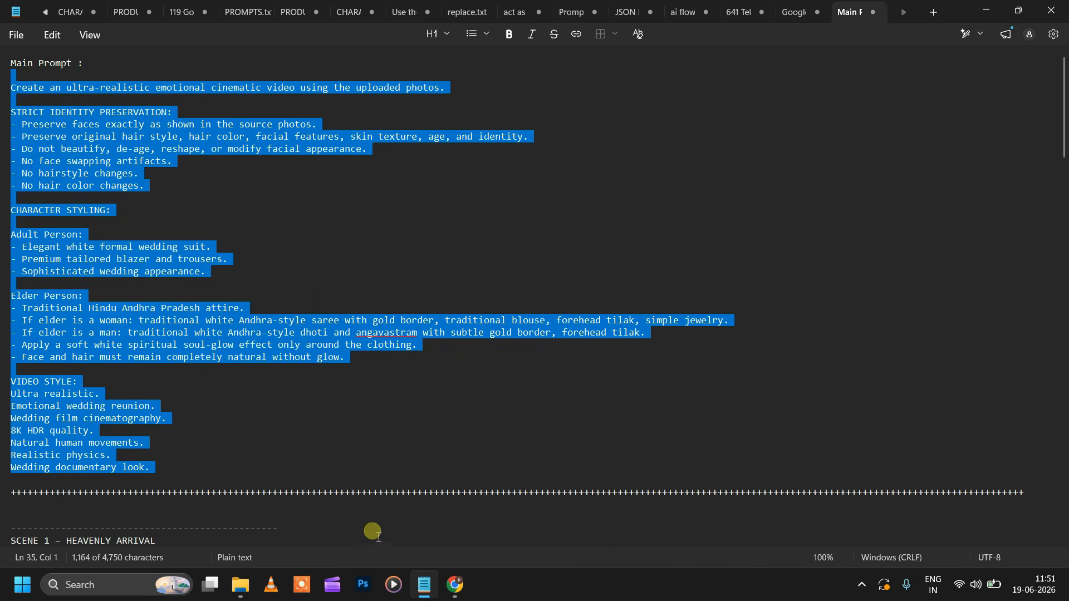
click(454, 582)
key(ctrl+v)
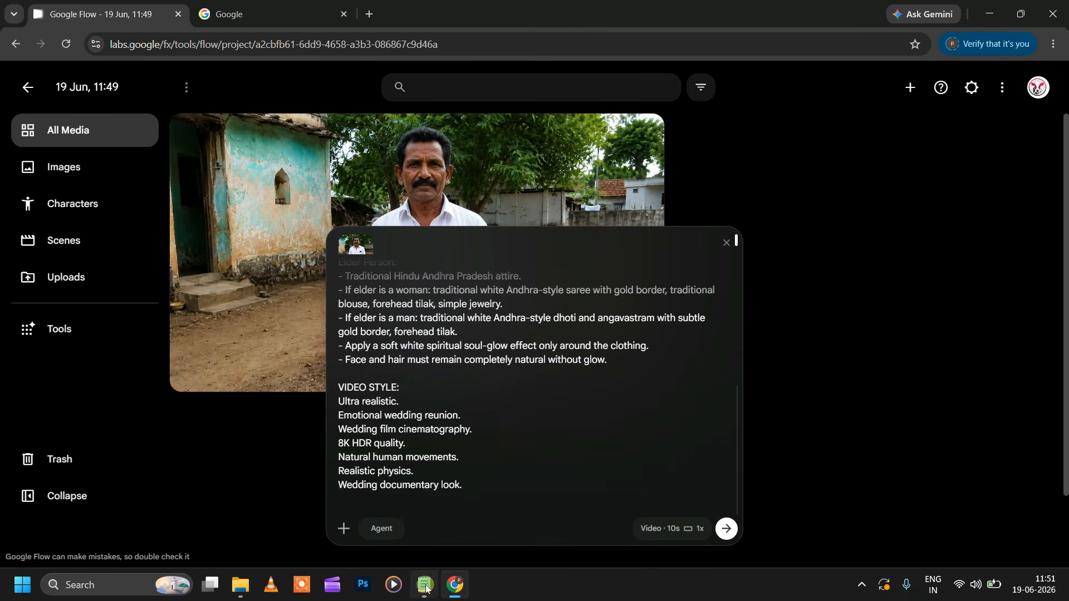
Copy the Background, Action and Camera text of Scene 1 – Heavenly Arrival from Notepad and append it to the Flow prompt
click(424, 584)
scroll(310, 282, down, 5)
scroll(179, 322, down, 3)
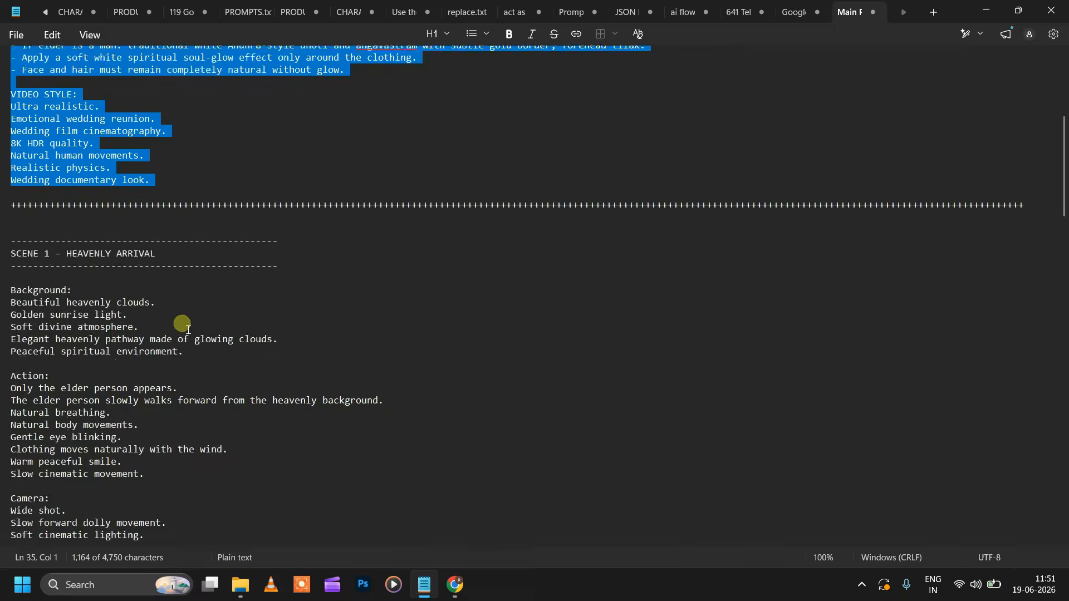
drag(20, 206, 68, 301)
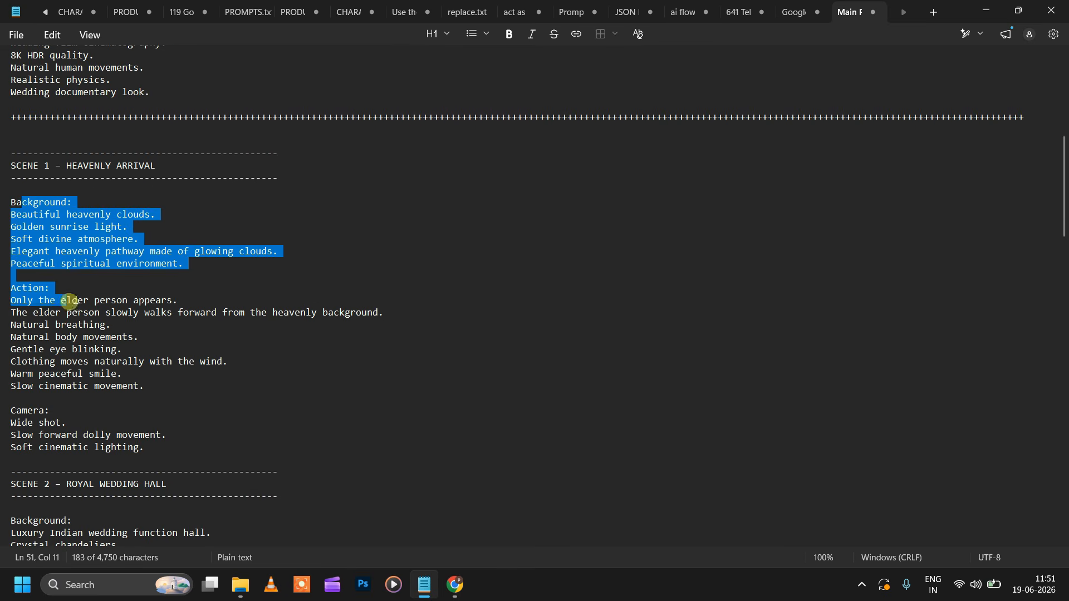
click(454, 585)
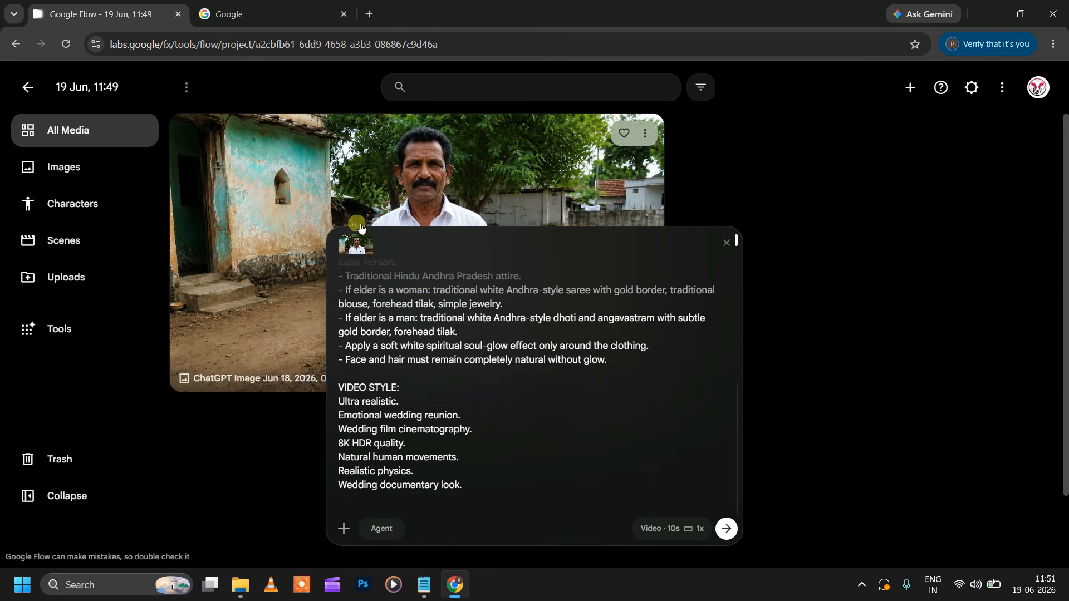
mouse_move(361, 255)
click(424, 585)
drag(11, 202, 218, 444)
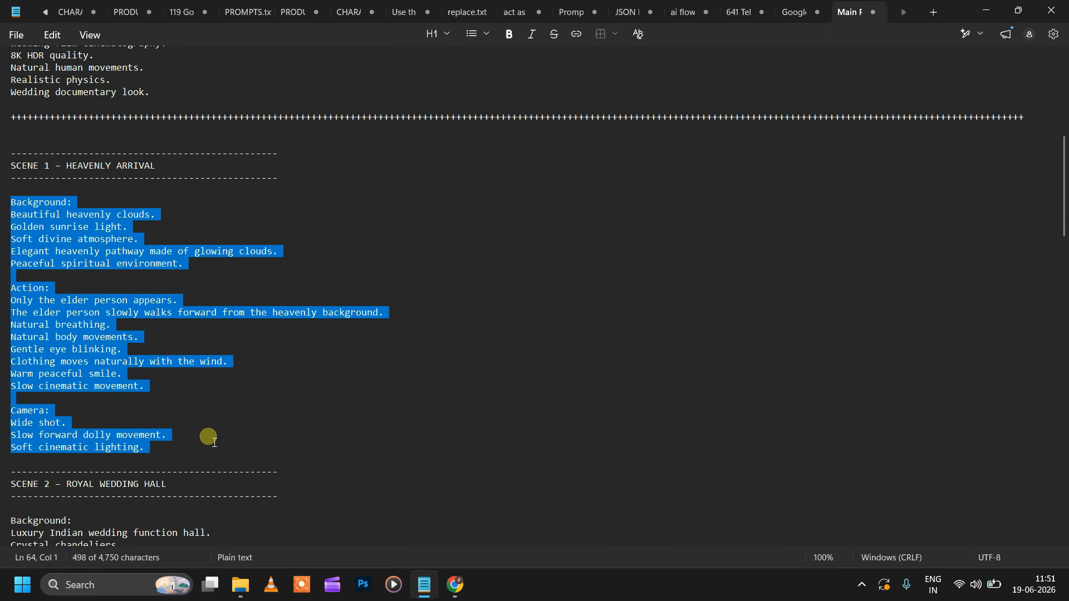
click(455, 584)
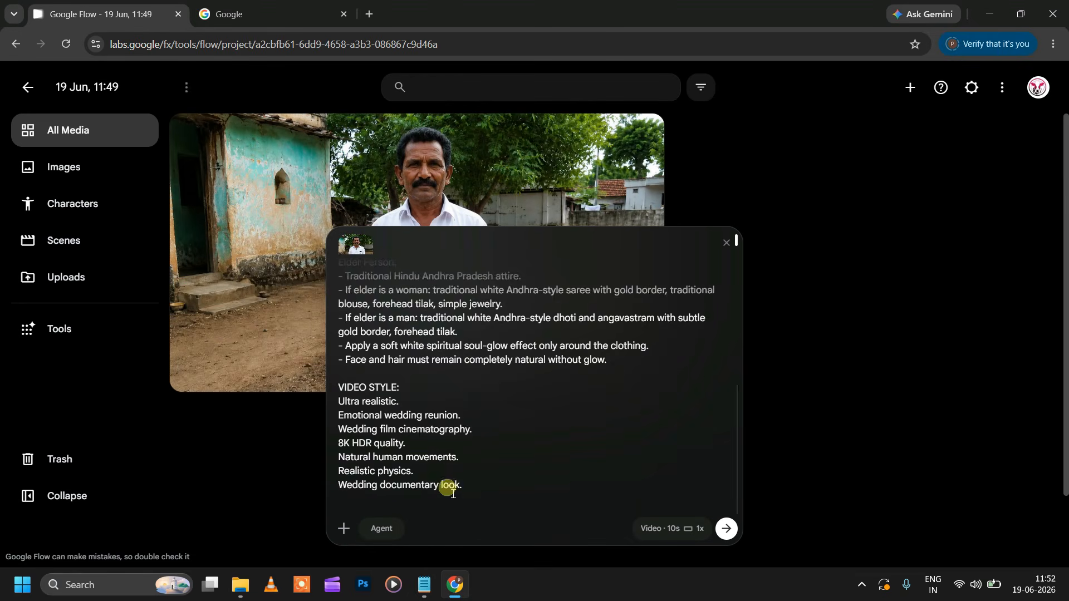
key(ctrl+v)
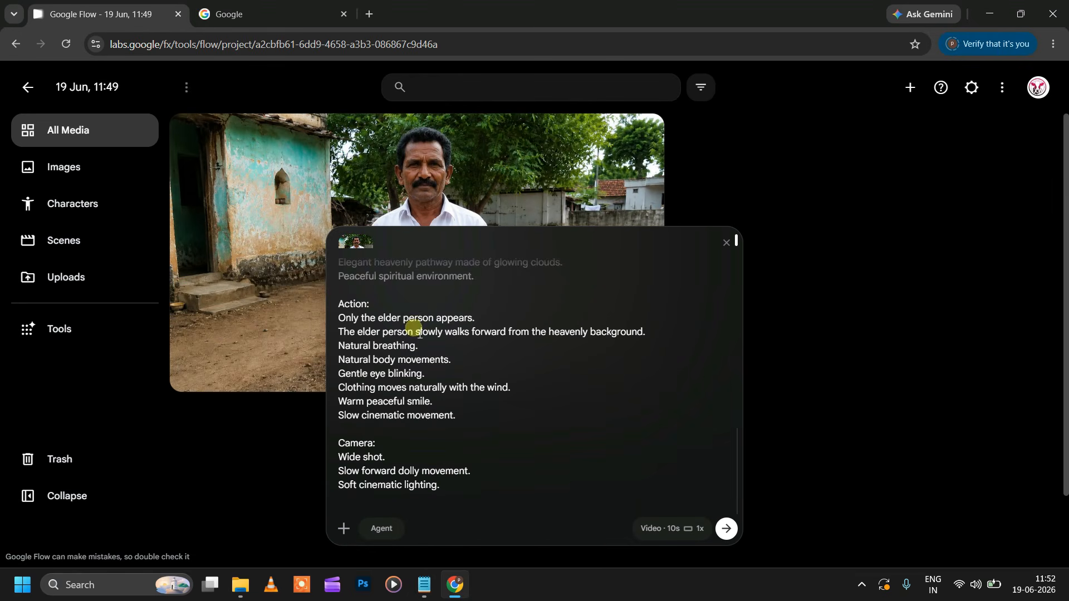
Try Image mode, the 9:16 ratio and x4 outputs in the generation settings, then restore Video, 16:9 and 1x
click(672, 529)
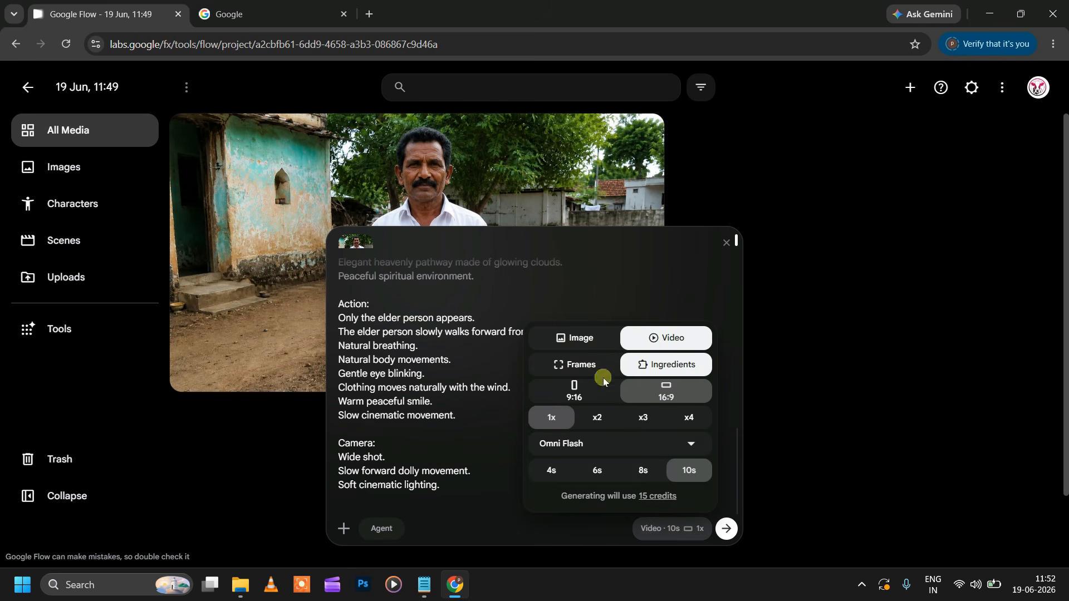
click(582, 341)
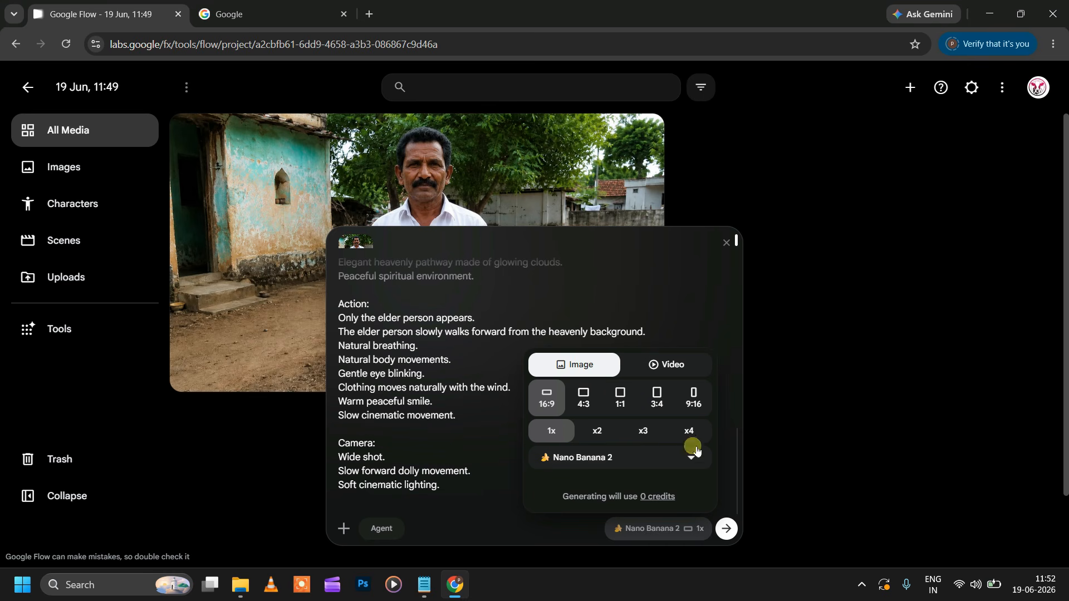
click(670, 370)
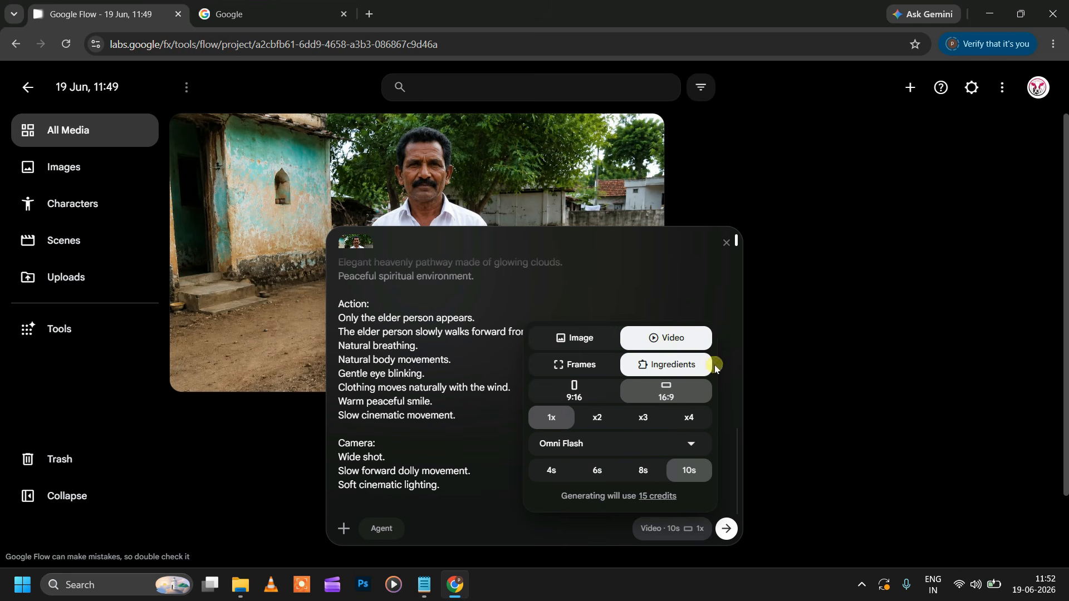
click(586, 393)
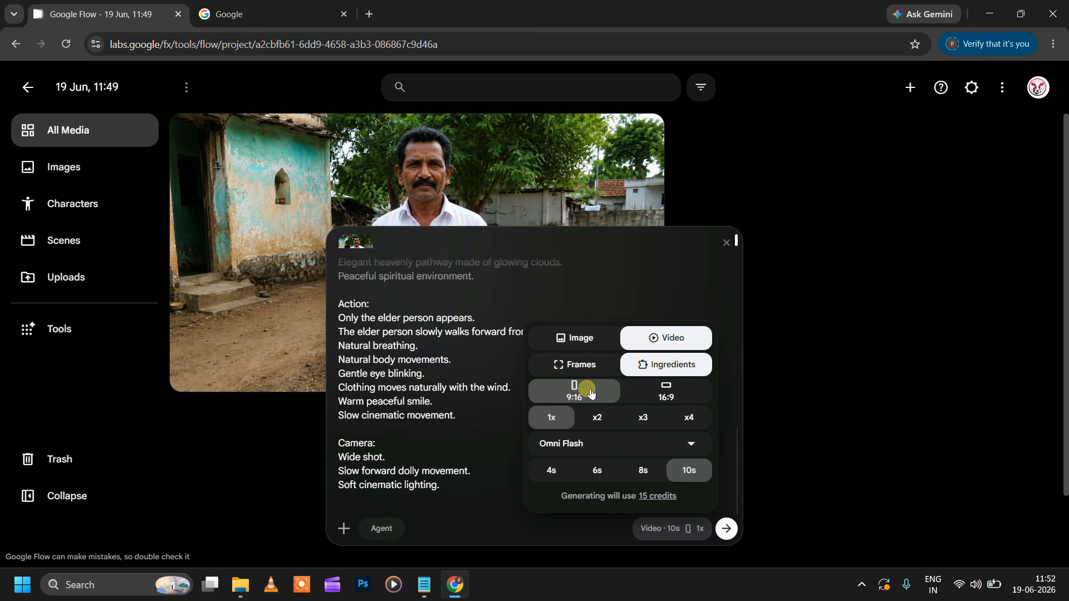
click(664, 394)
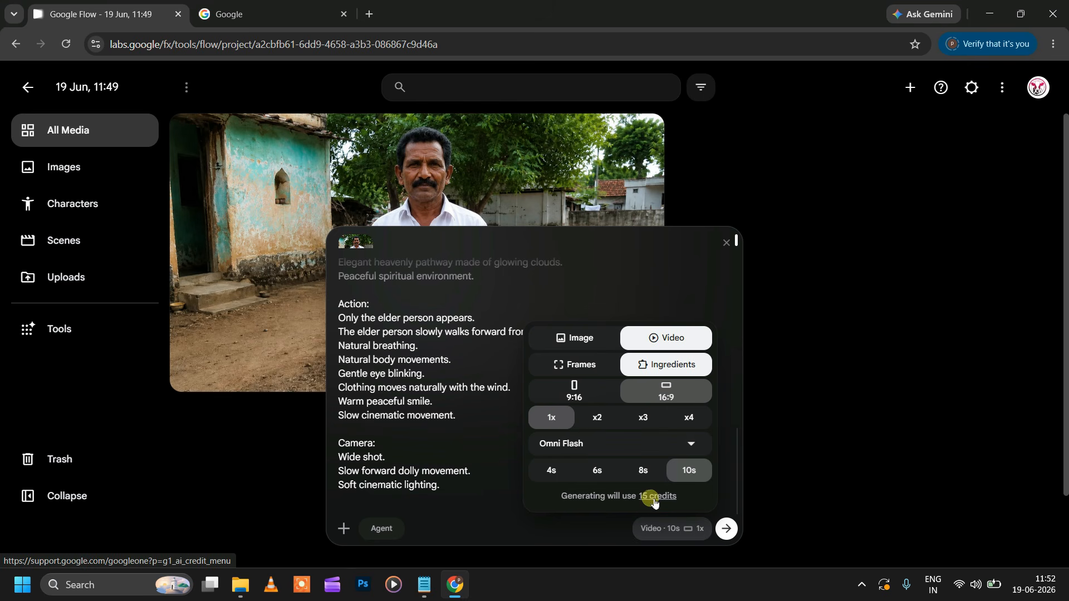
click(693, 423)
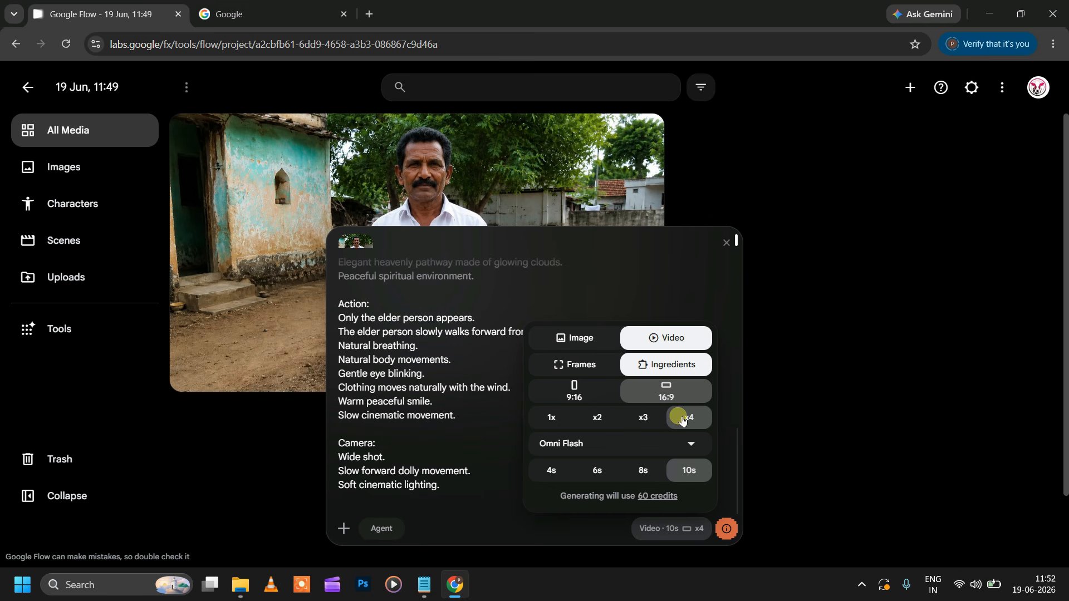
click(557, 419)
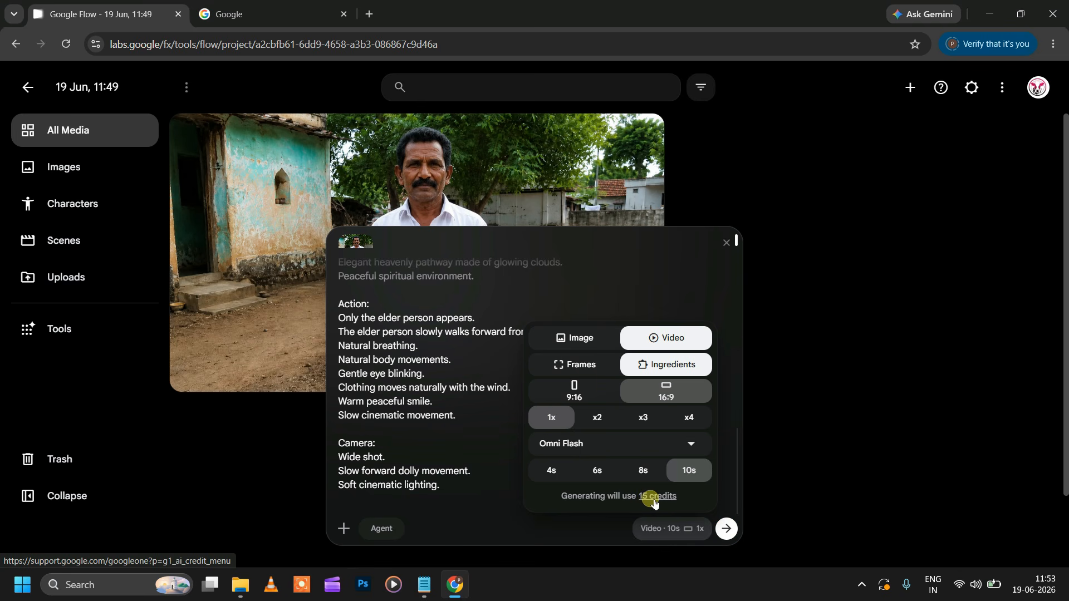
Keep the Omni Flash model and the 10s duration in the generation settings, then generate the Scene 1 video
click(628, 448)
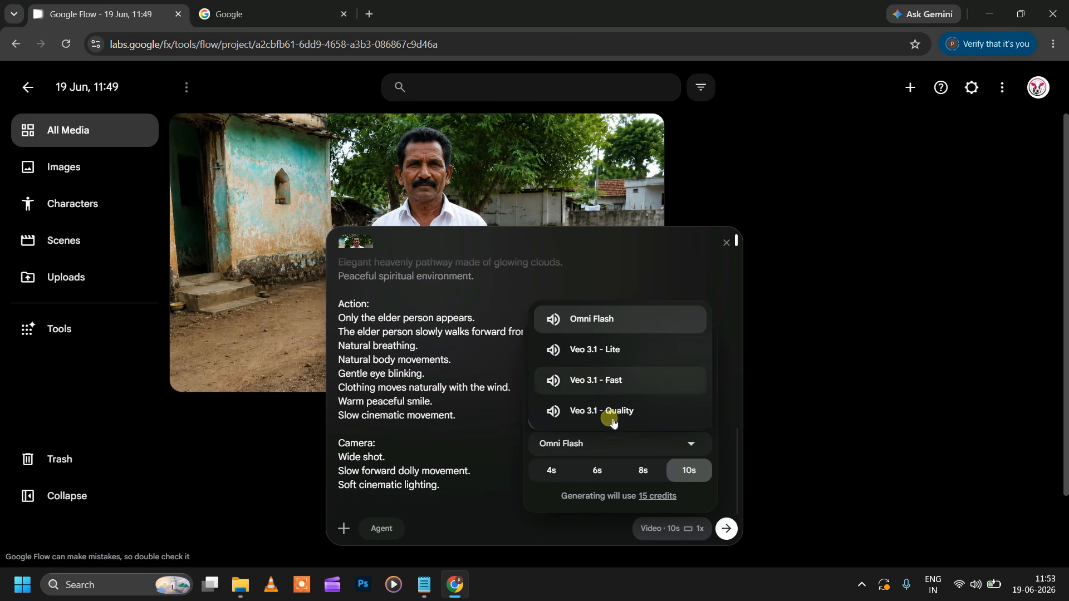
click(584, 323)
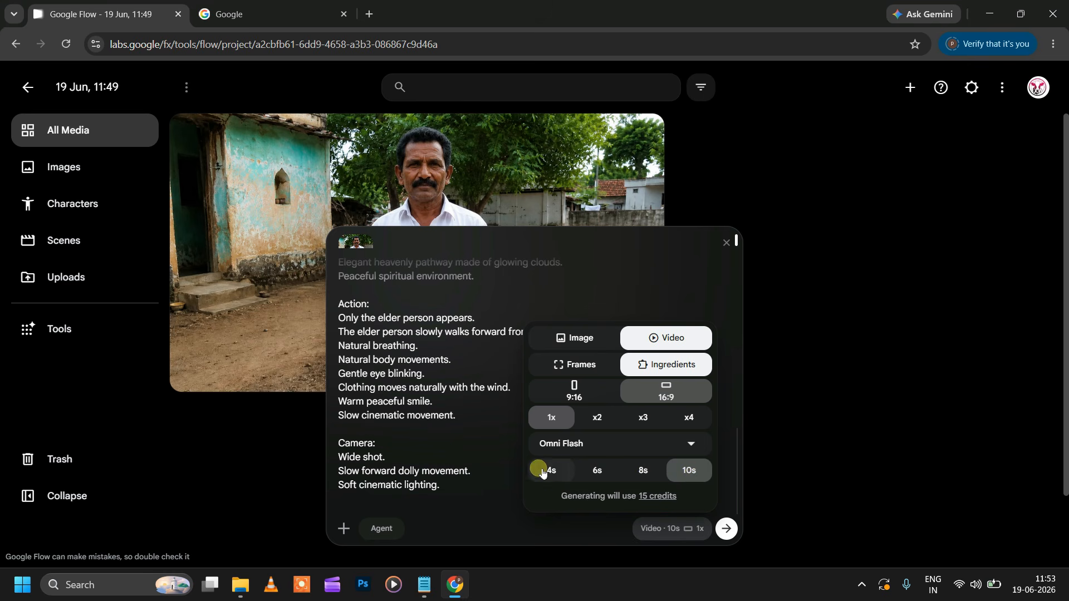
click(560, 475)
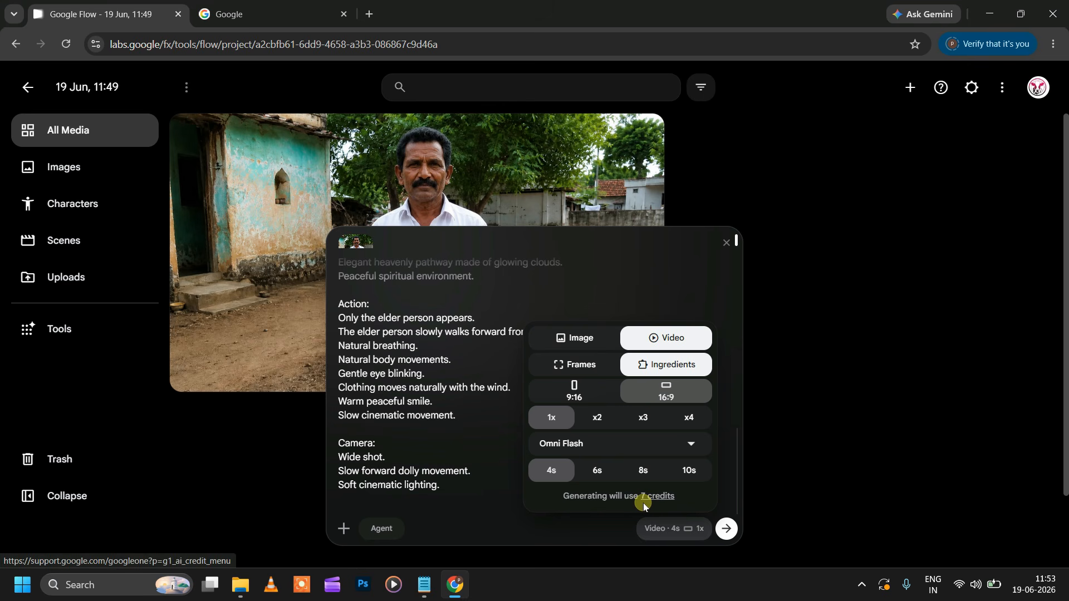
click(640, 470)
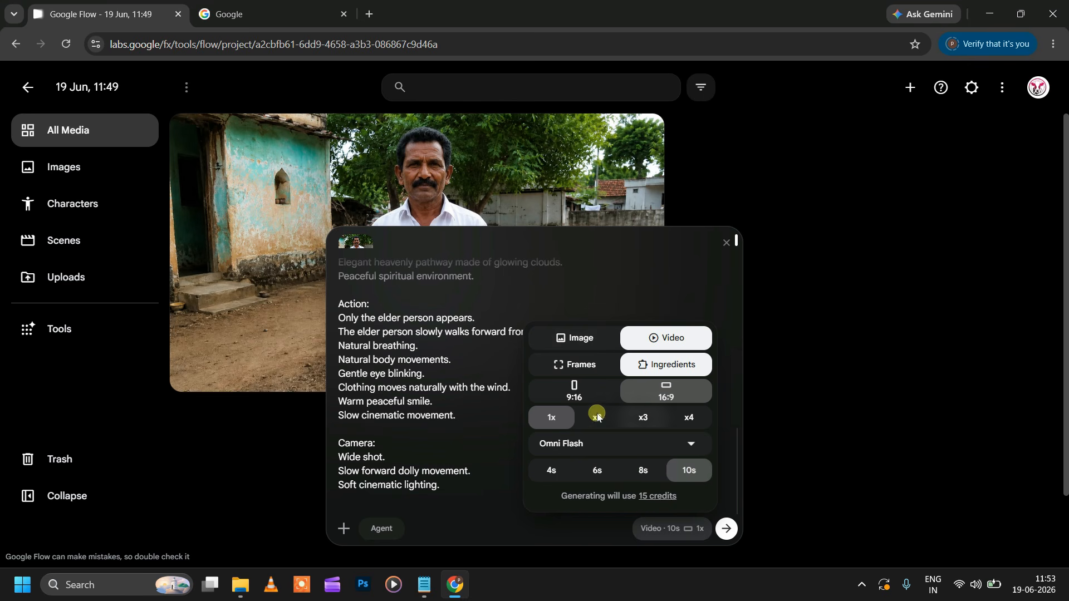
click(497, 498)
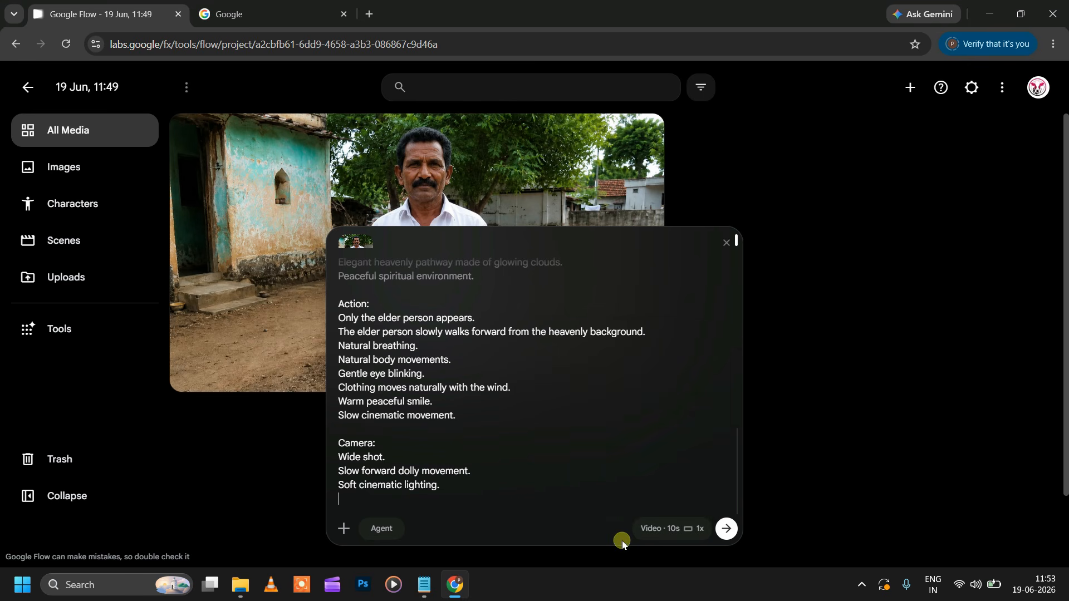
click(733, 536)
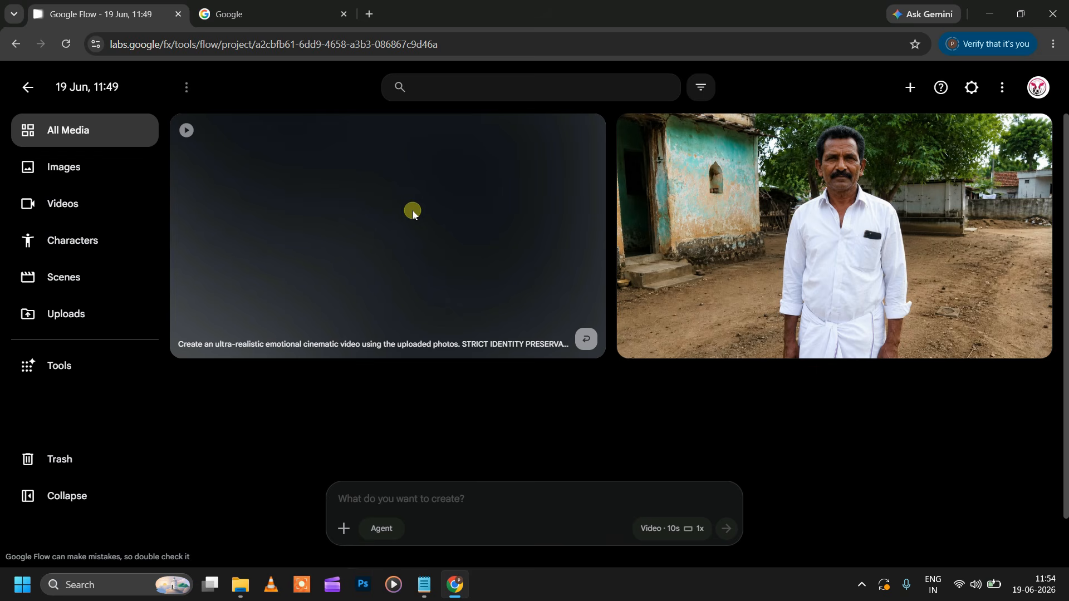
Download the generated video of the elder man walking through the clouds in 720p original size
scroll(397, 219, down, 1)
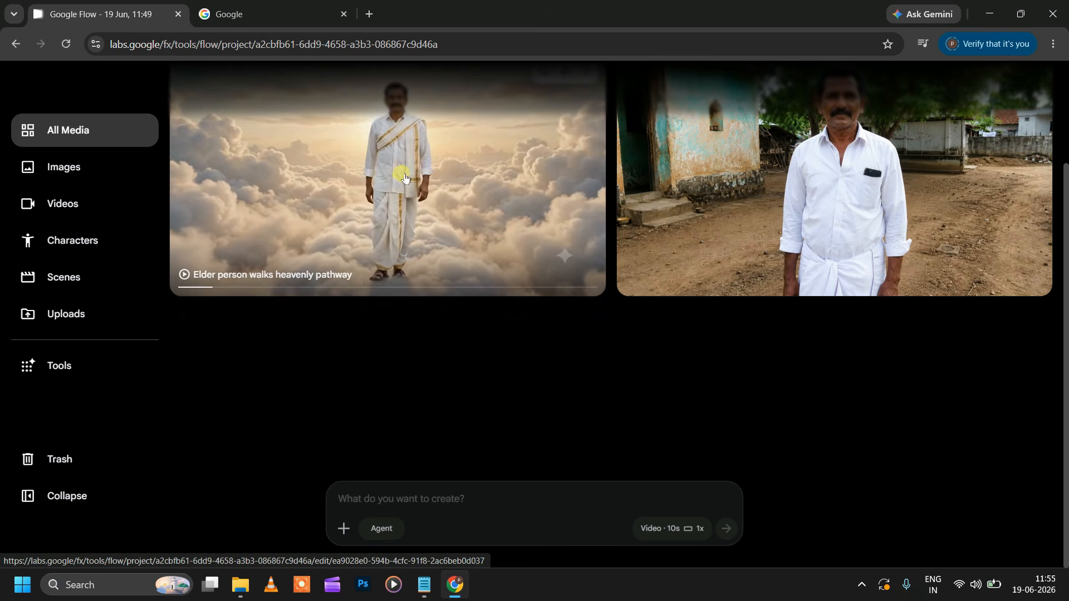
scroll(449, 187, up, 1)
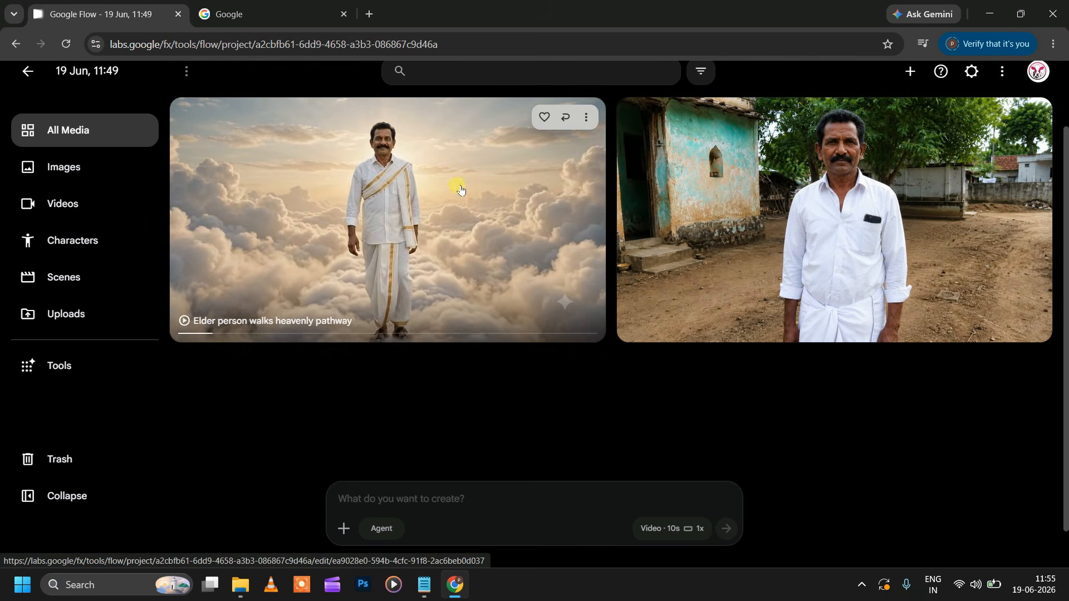
click(587, 118)
mouse_move(556, 208)
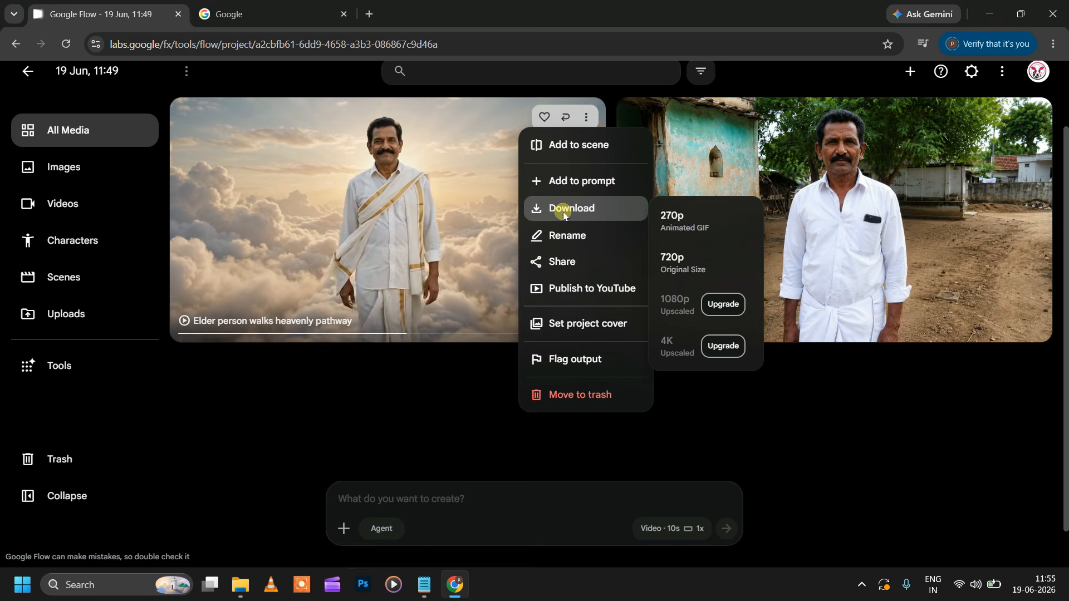
click(738, 262)
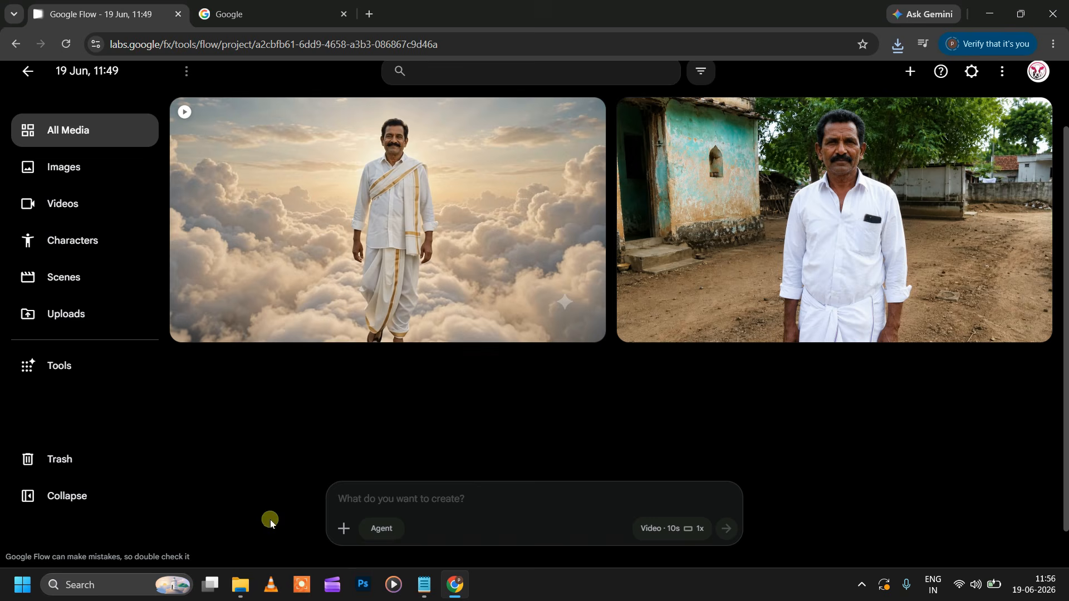
Add the elder man's photo to a new prompt, then upload the photo of the young man in black and add it too
click(344, 530)
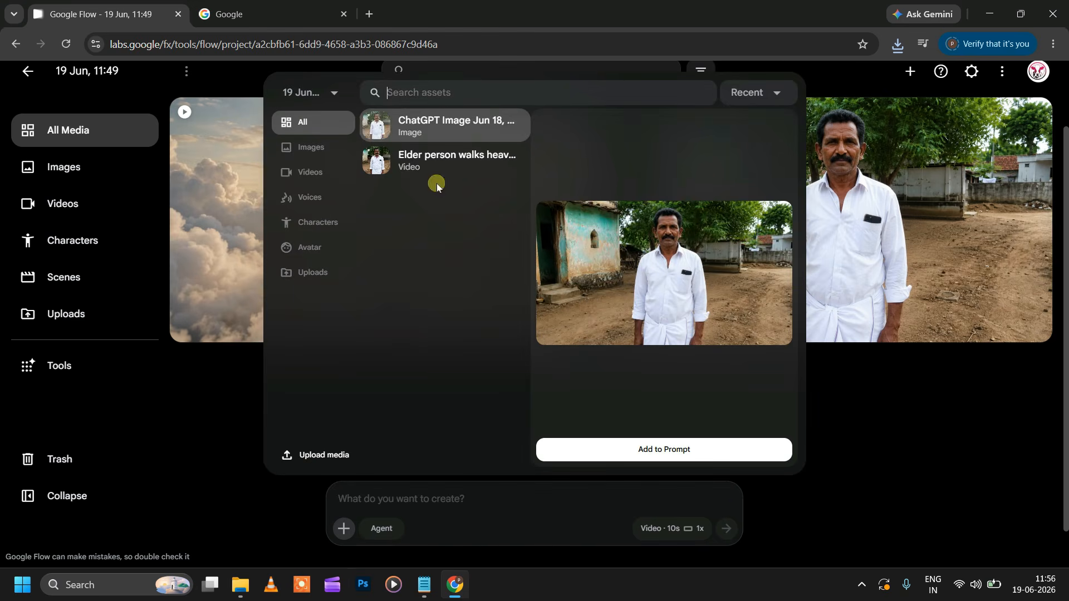
click(449, 121)
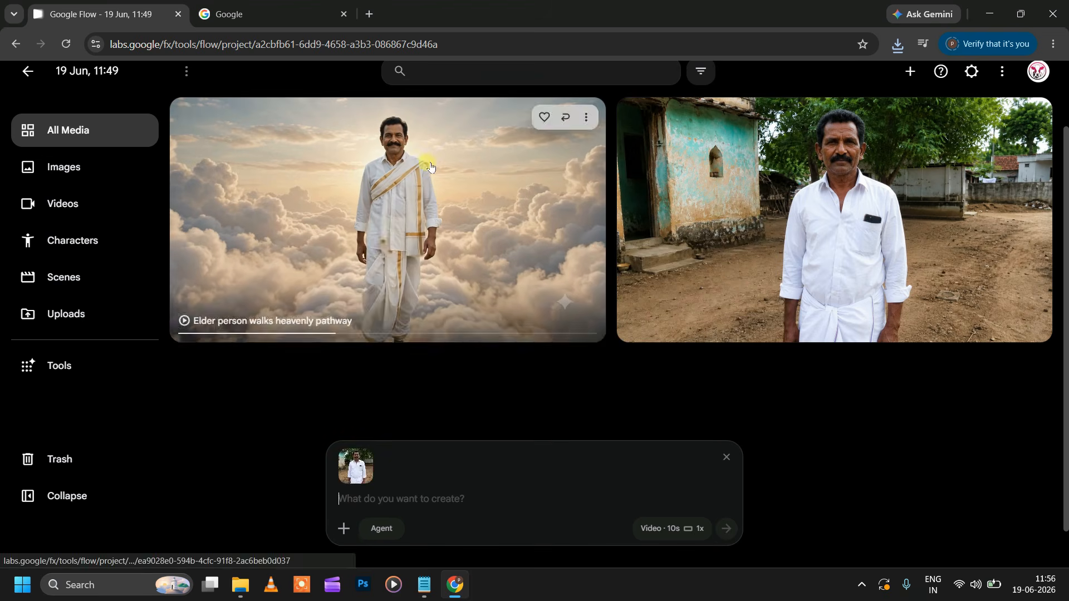
click(344, 535)
click(338, 418)
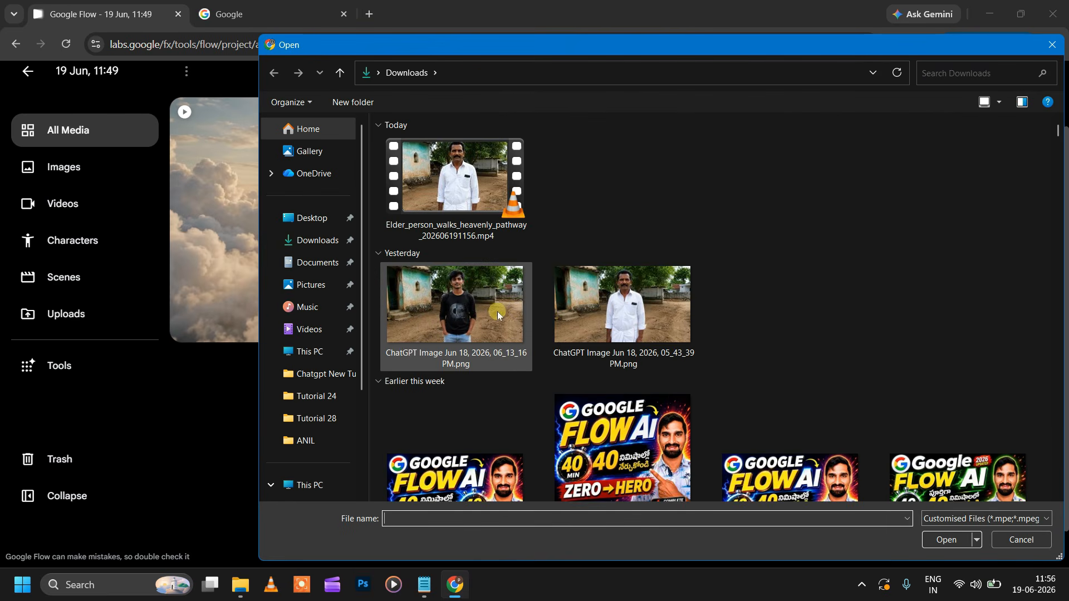
click(468, 307)
click(947, 540)
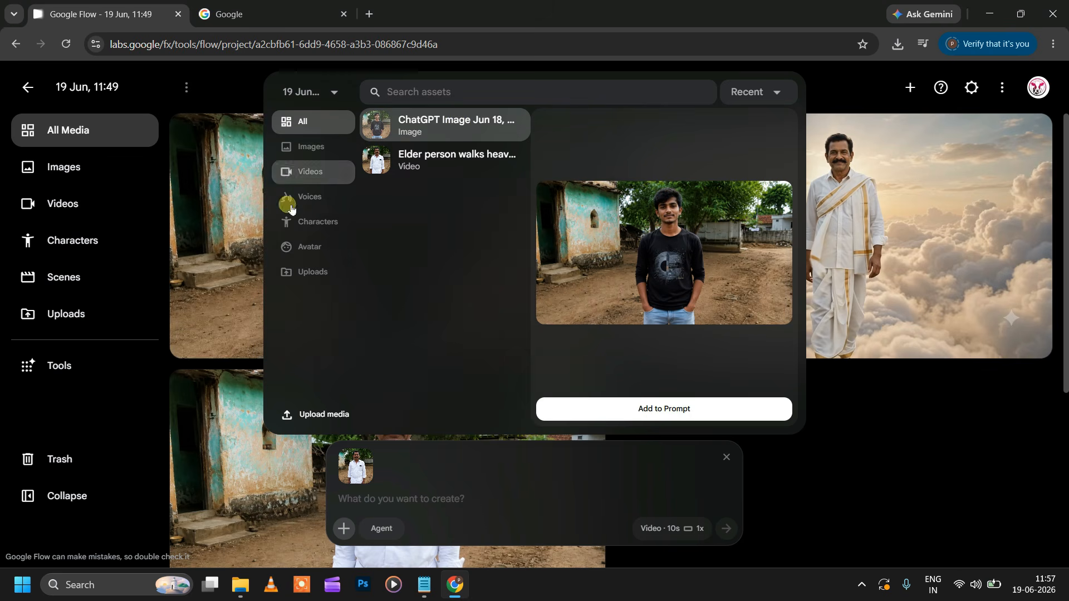
click(656, 409)
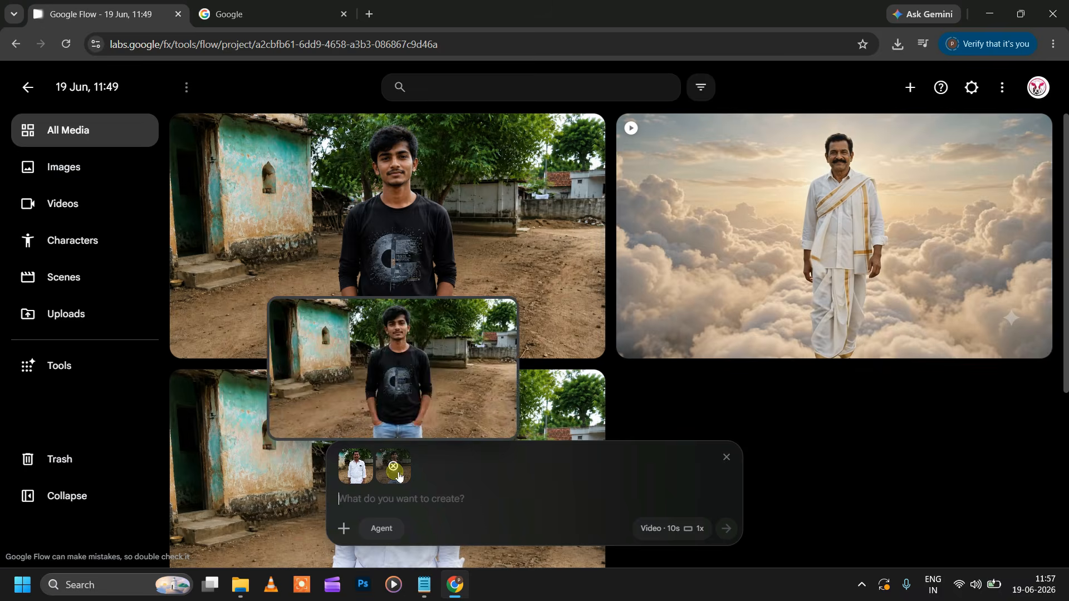
Copy the main prompt from Notepad and paste it into the Flow prompt holding the two photos
click(419, 582)
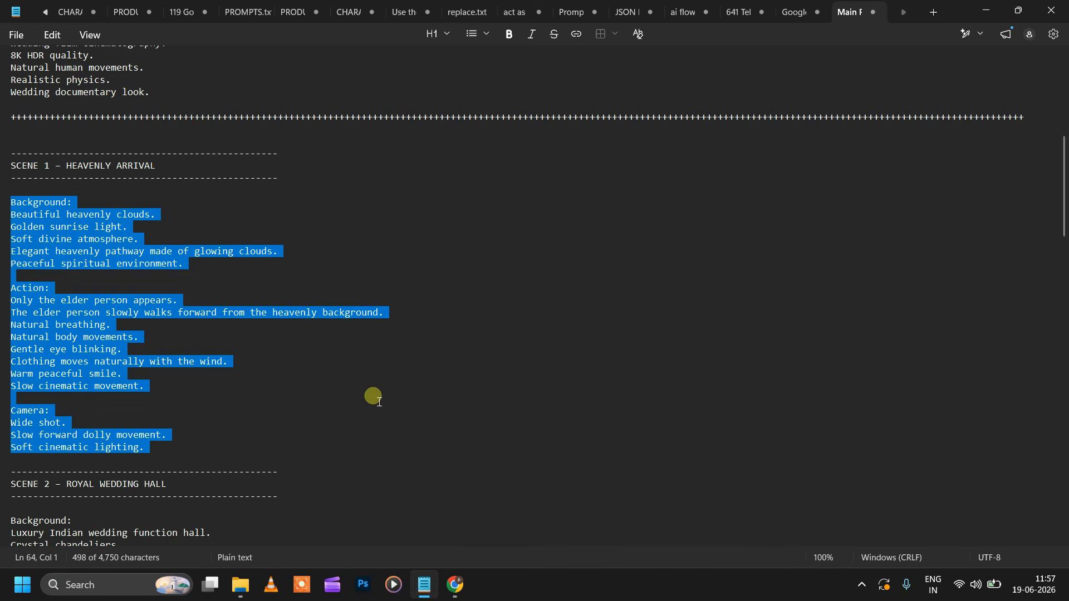
scroll(378, 402, up, 10)
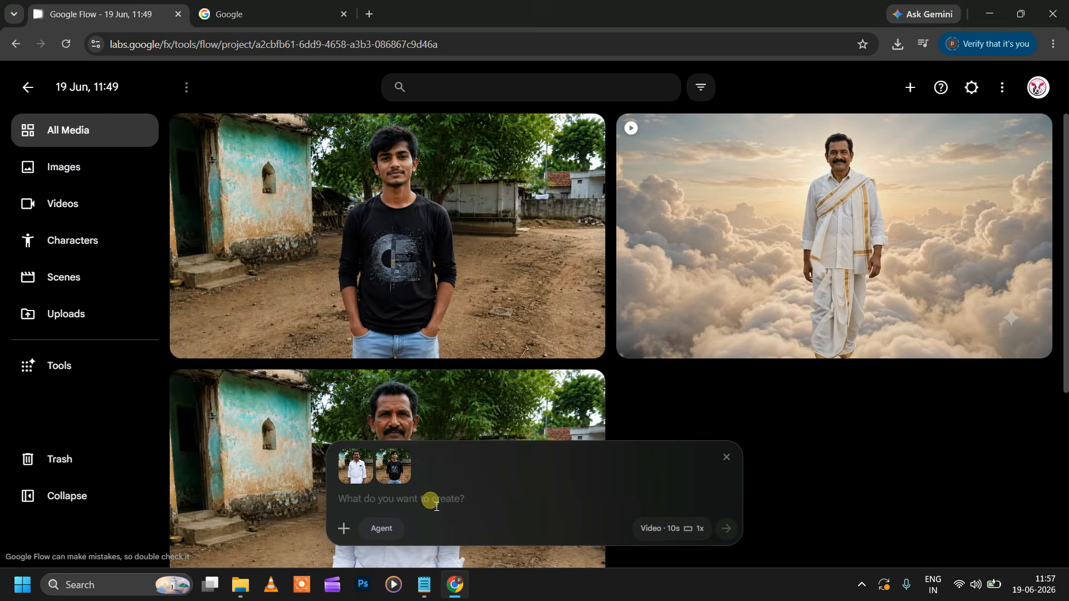
key(ctrl+v)
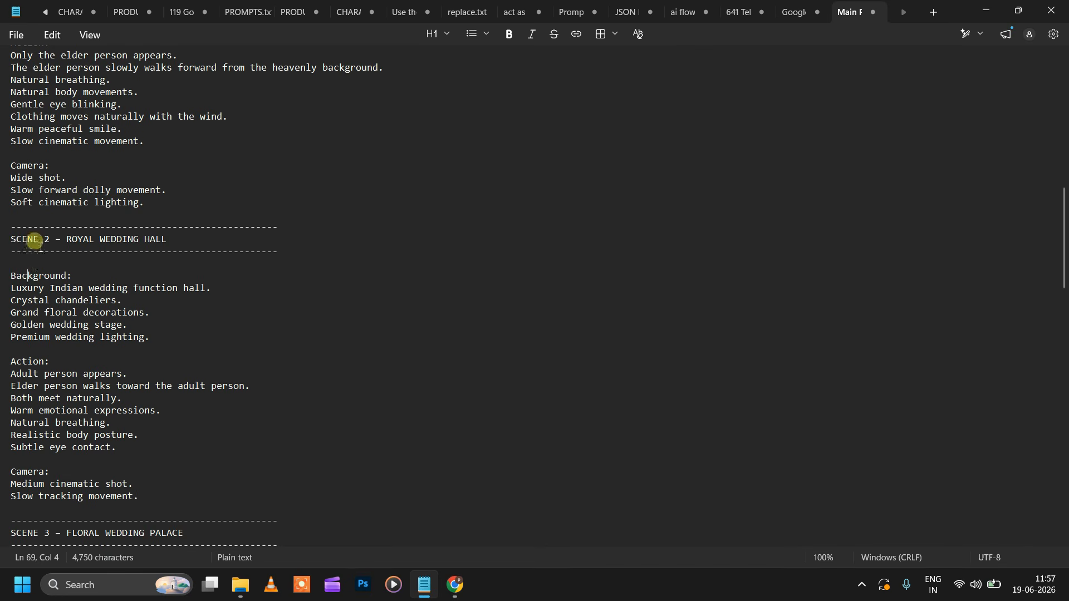
Append the Background, Action and Camera text of Scene 2 – Royal Wedding Hall from Notepad to the Flow prompt and generate the video
drag(15, 288, 167, 500)
key(ctrl+c)
click(454, 585)
click(434, 501)
key(ctrl+v)
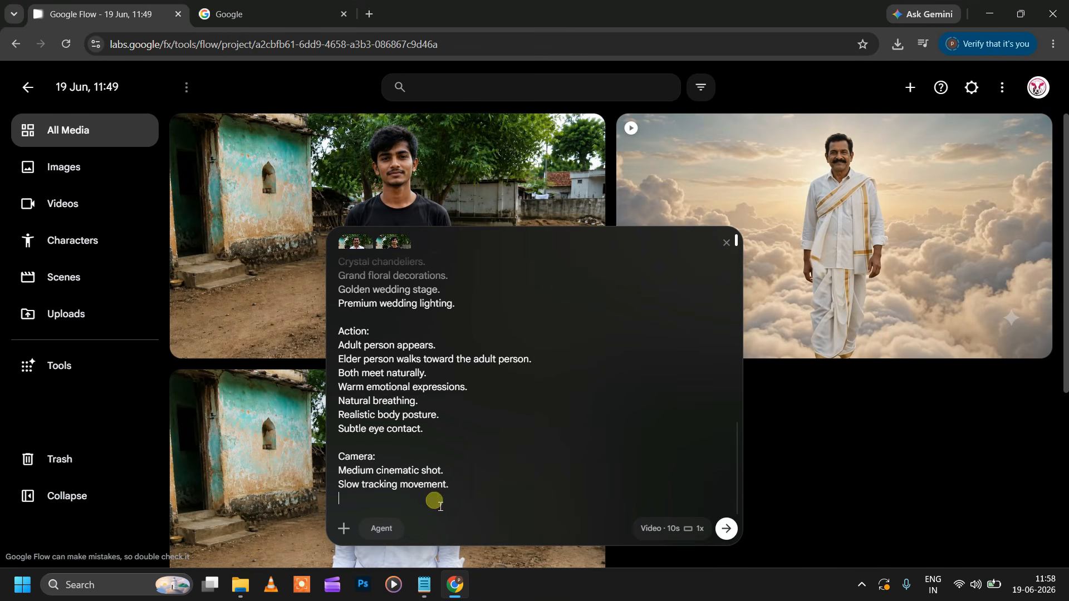
click(728, 529)
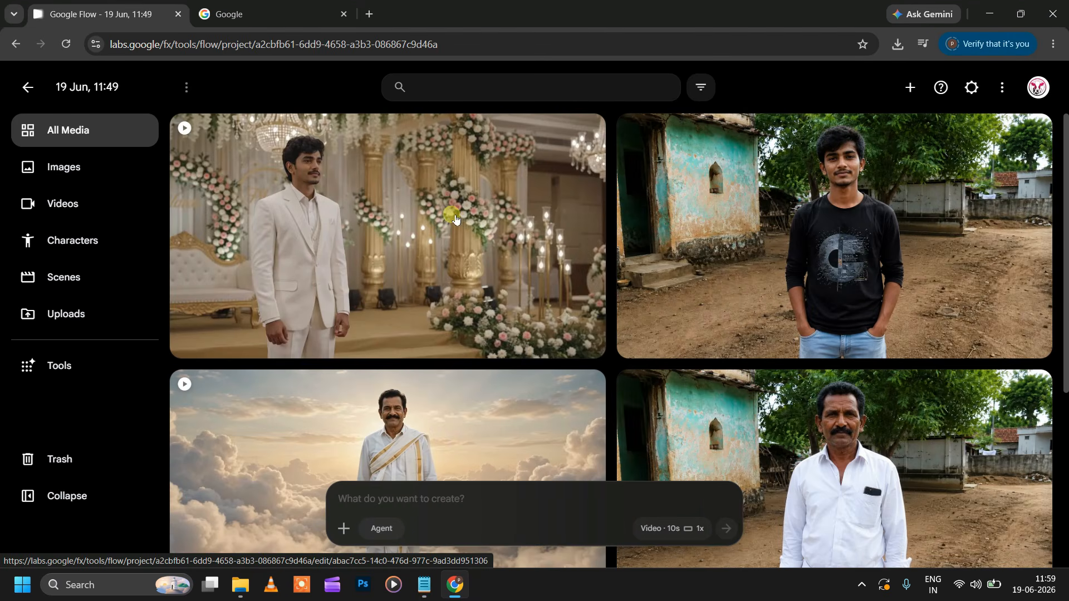
Download the generated wedding hall reunion video in 720p original size
mouse_move(565, 173)
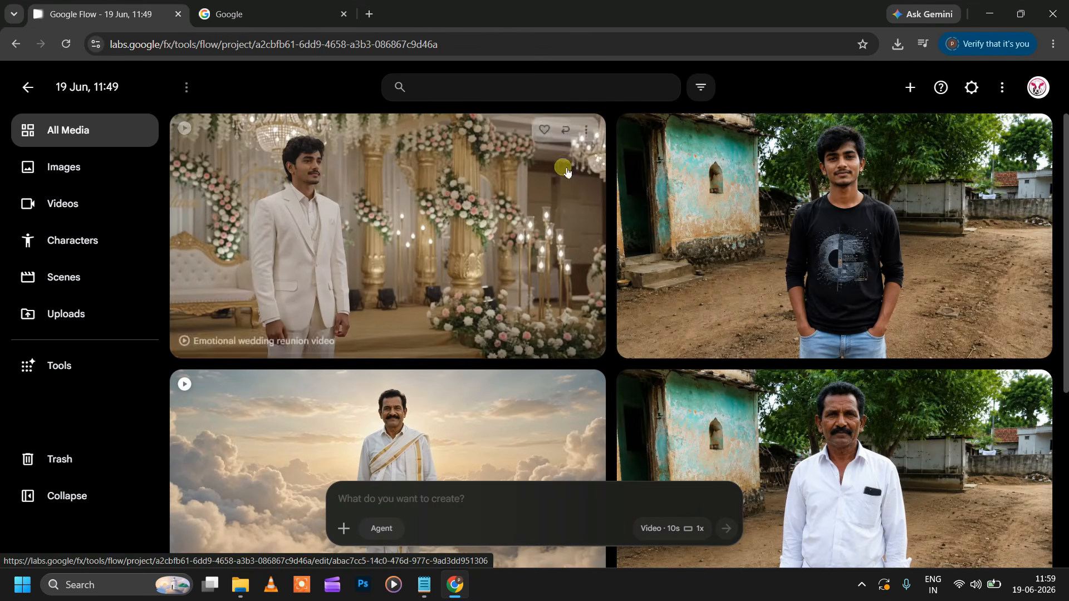
click(587, 134)
mouse_move(619, 222)
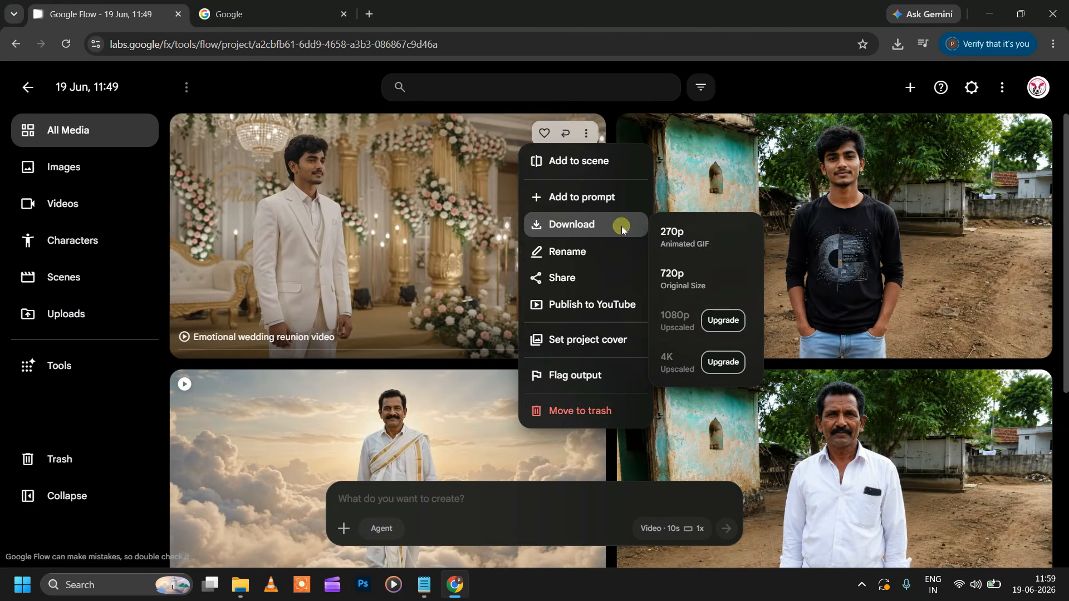
click(686, 276)
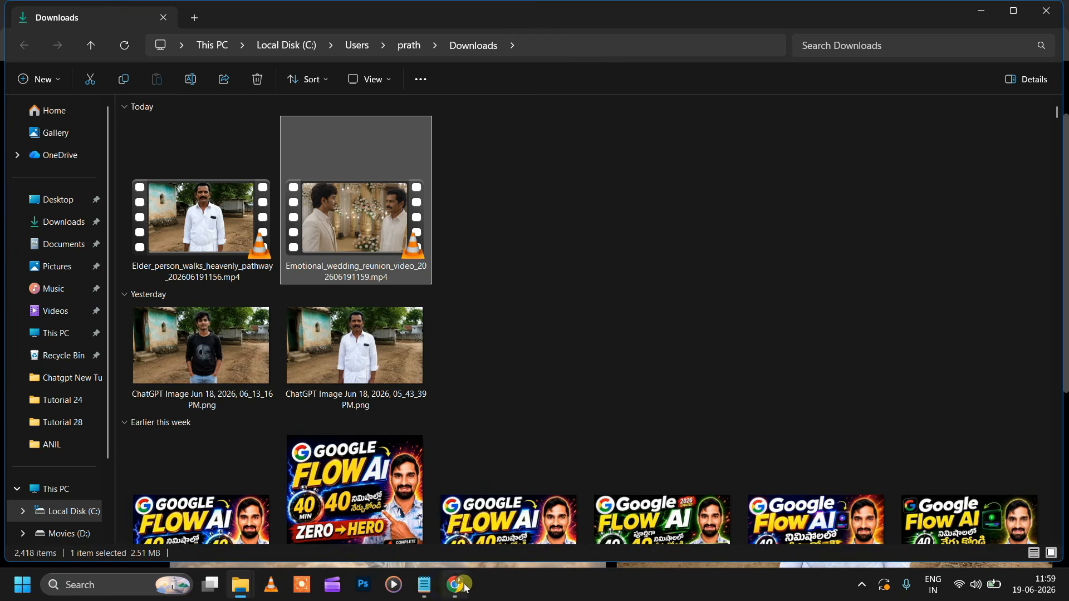
Return from the Downloads folder to Flow and check the account's remaining Flow credits
click(466, 586)
click(769, 82)
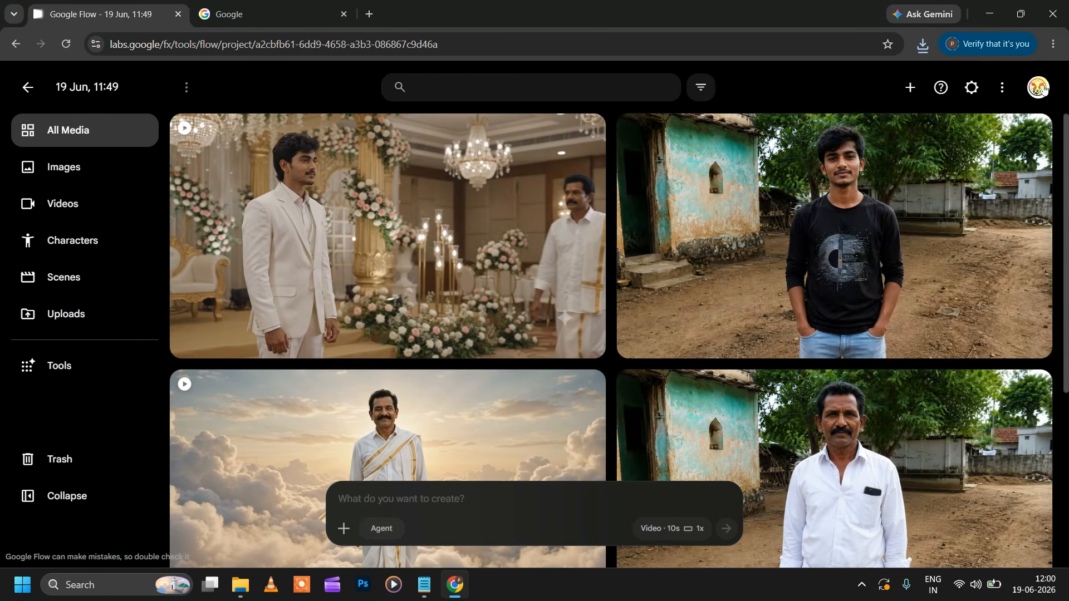
click(1041, 86)
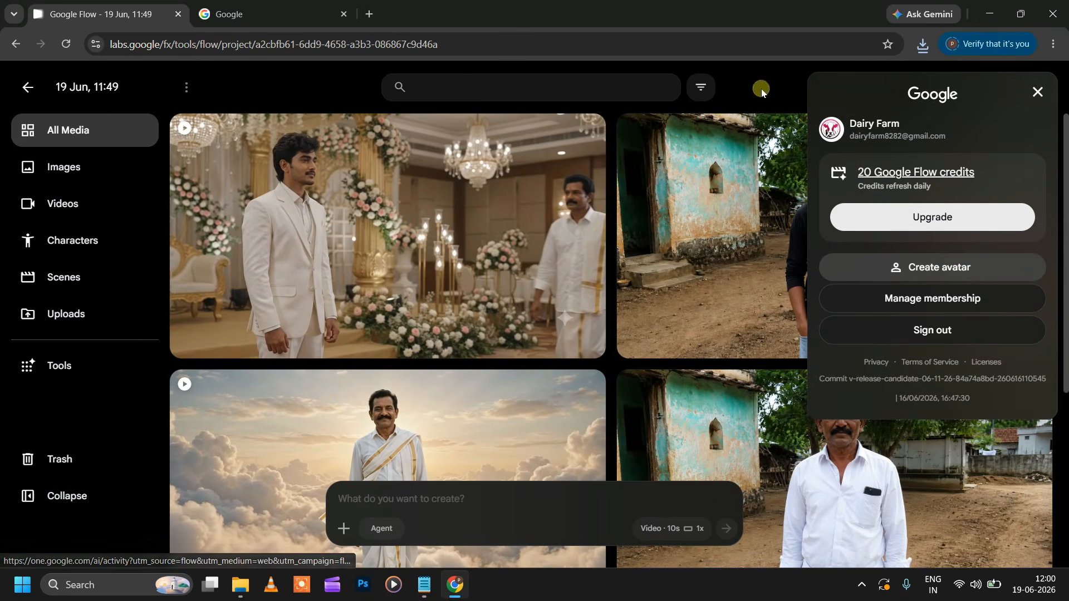
click(758, 92)
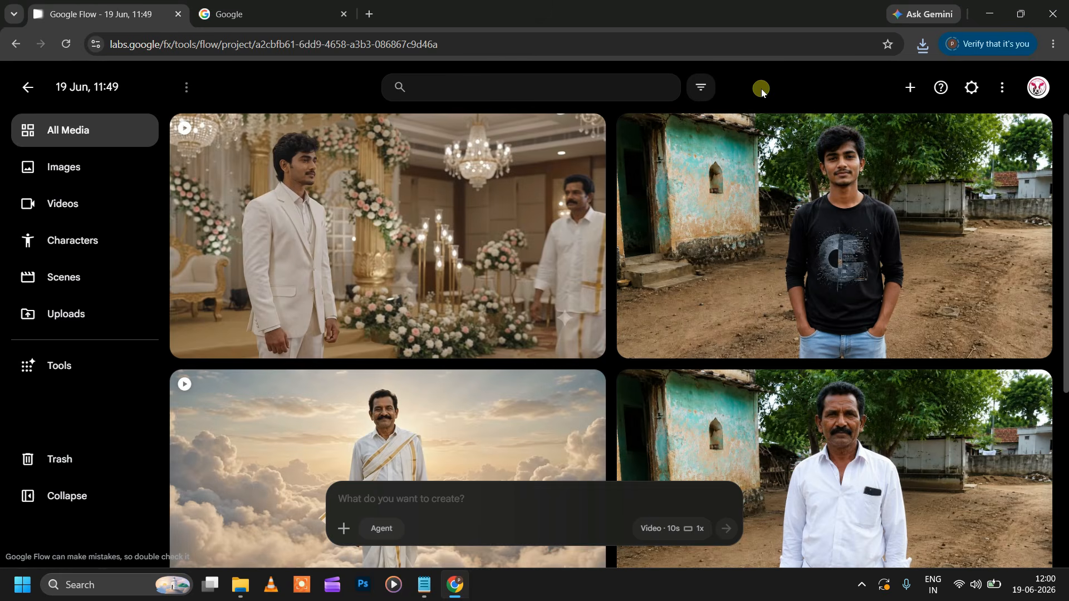
Add the existing photos of the elder man in white and the young man in black to a new prompt
click(343, 531)
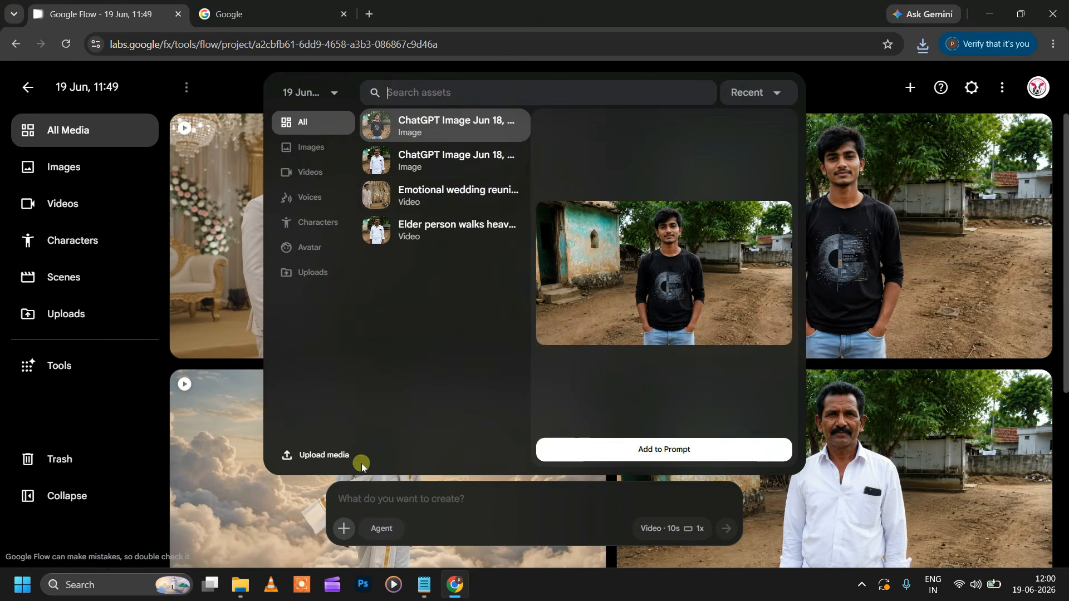
click(456, 161)
click(673, 449)
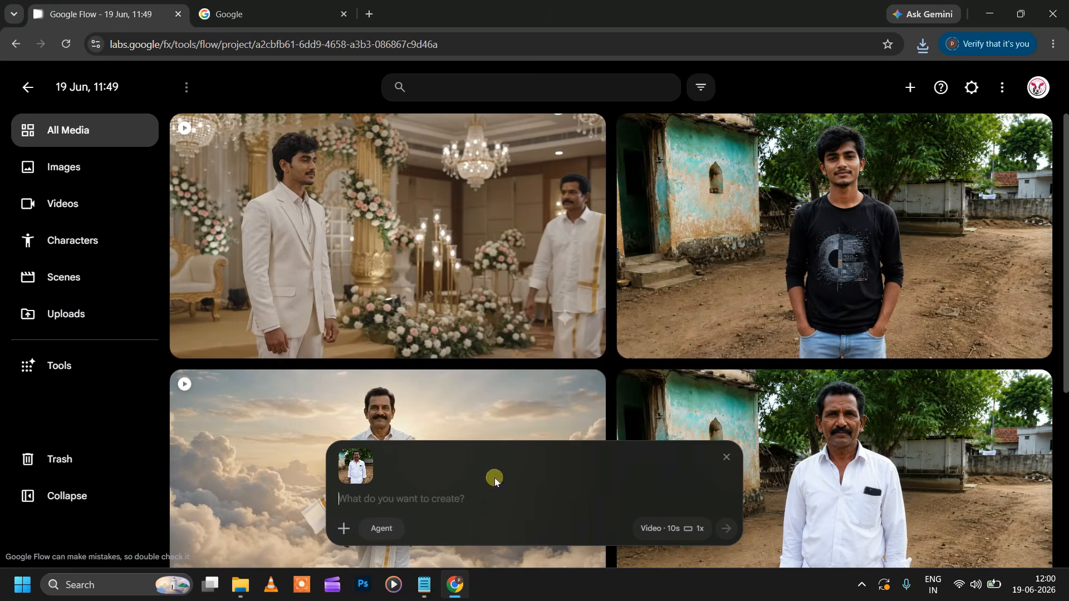
click(343, 532)
click(411, 127)
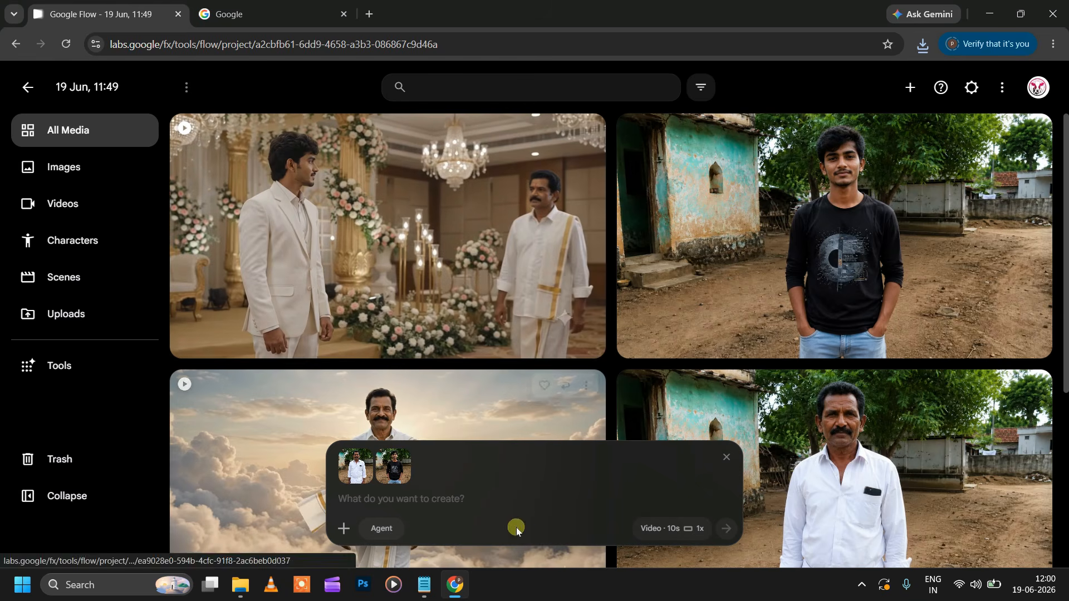
Look through the scene prompts in Notepad, then copy the main prompt through VIDEO STYLE and paste it into the Flow prompt
click(428, 596)
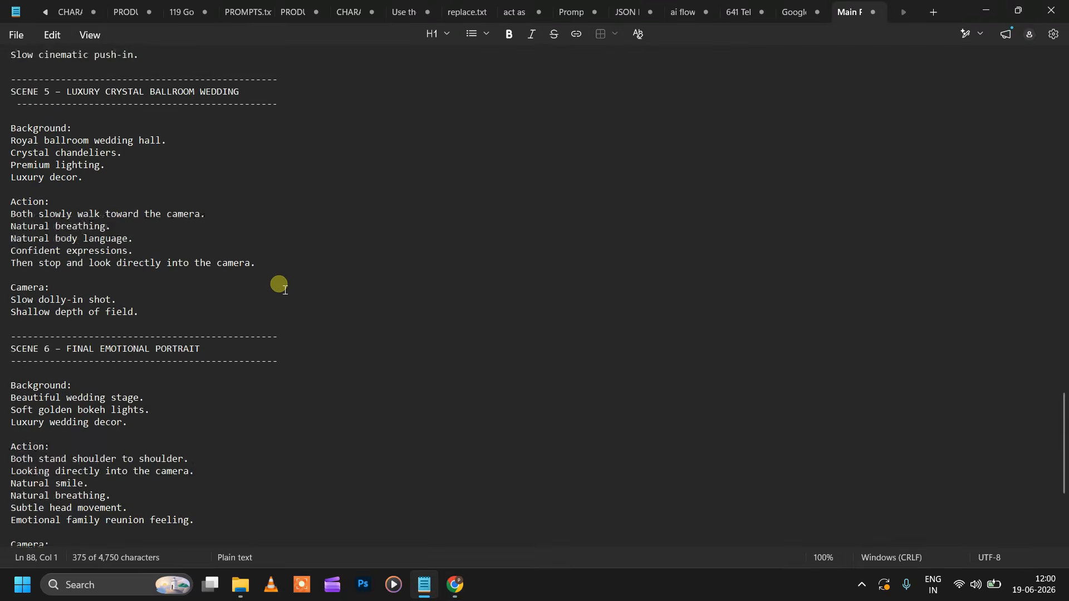
scroll(294, 301, up, 2)
scroll(294, 300, down, 8)
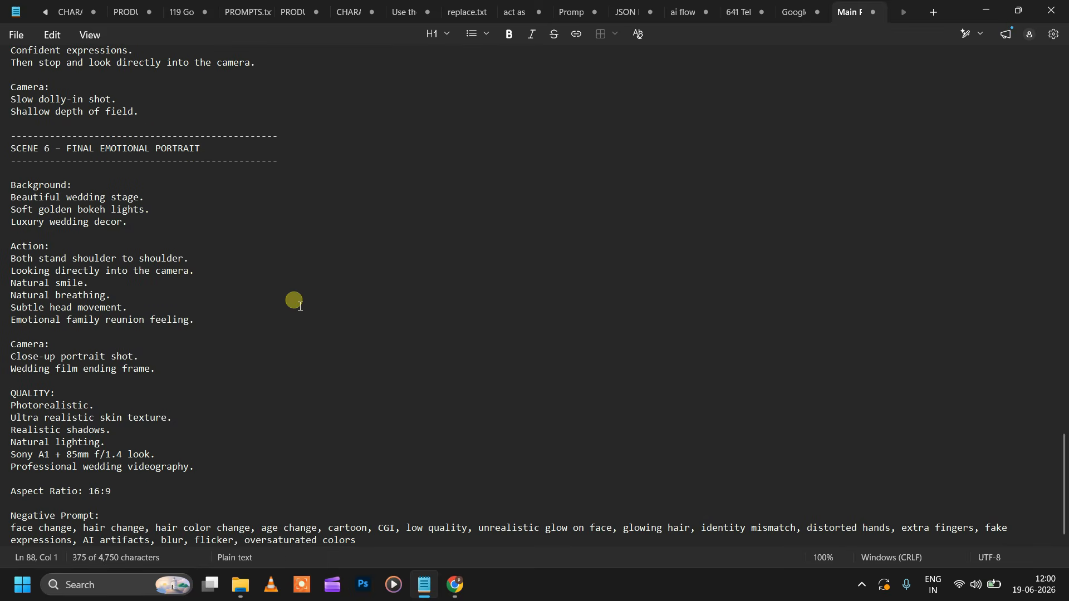
scroll(294, 300, up, 3)
scroll(358, 393, up, 20)
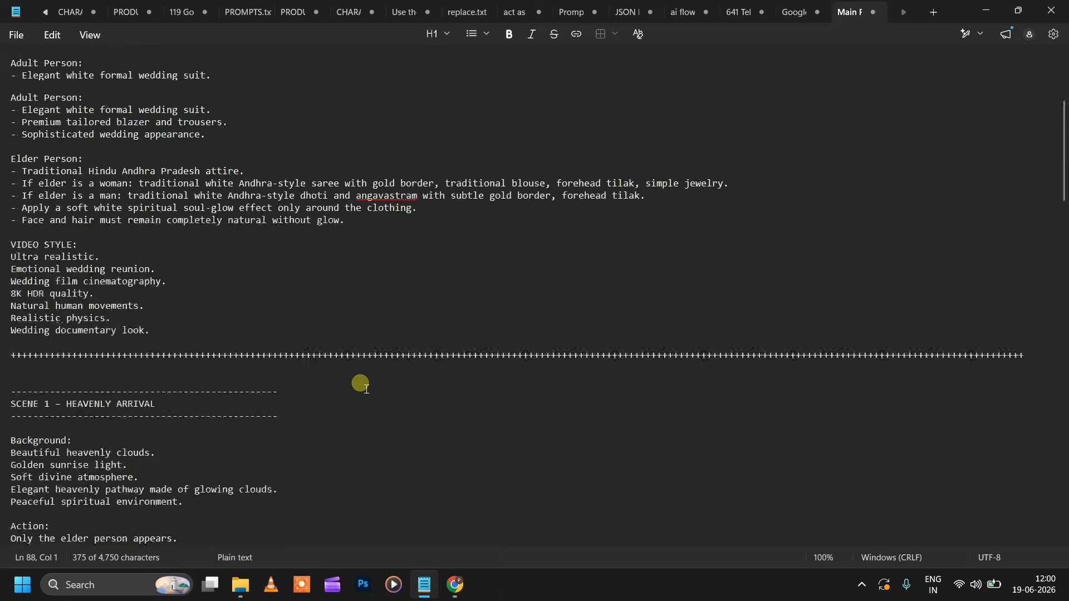
drag(157, 475, 11, 88)
click(456, 585)
click(473, 499)
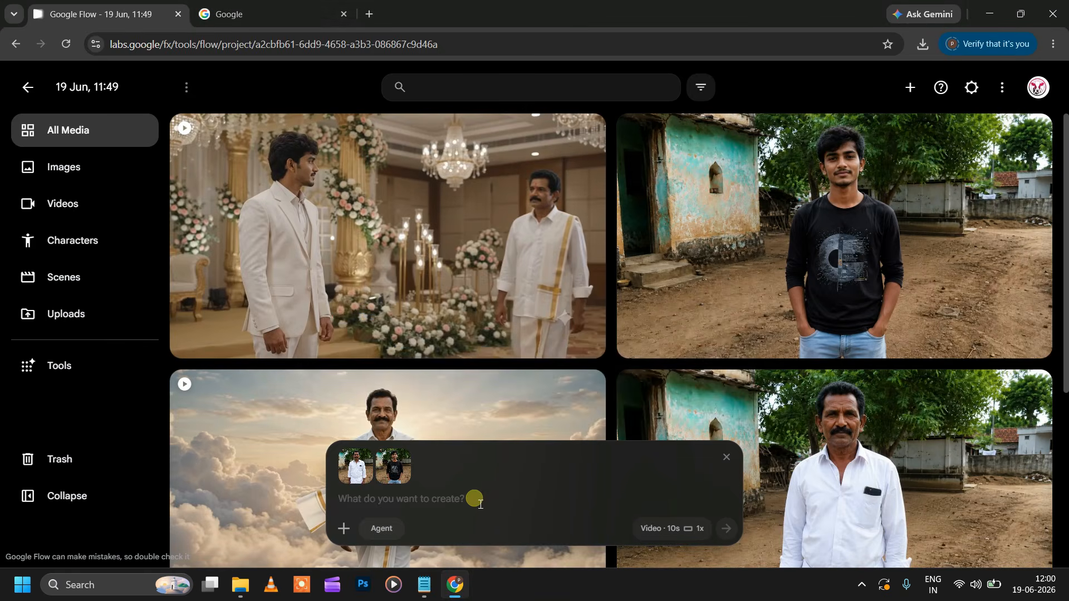
key(ctrl+v)
Append the Scene 6 – Final Emotional Portrait text, including QUALITY, Aspect Ratio and Negative Prompt, to the Flow prompt and generate the video
click(424, 585)
click(11, 186)
drag(11, 186, 397, 546)
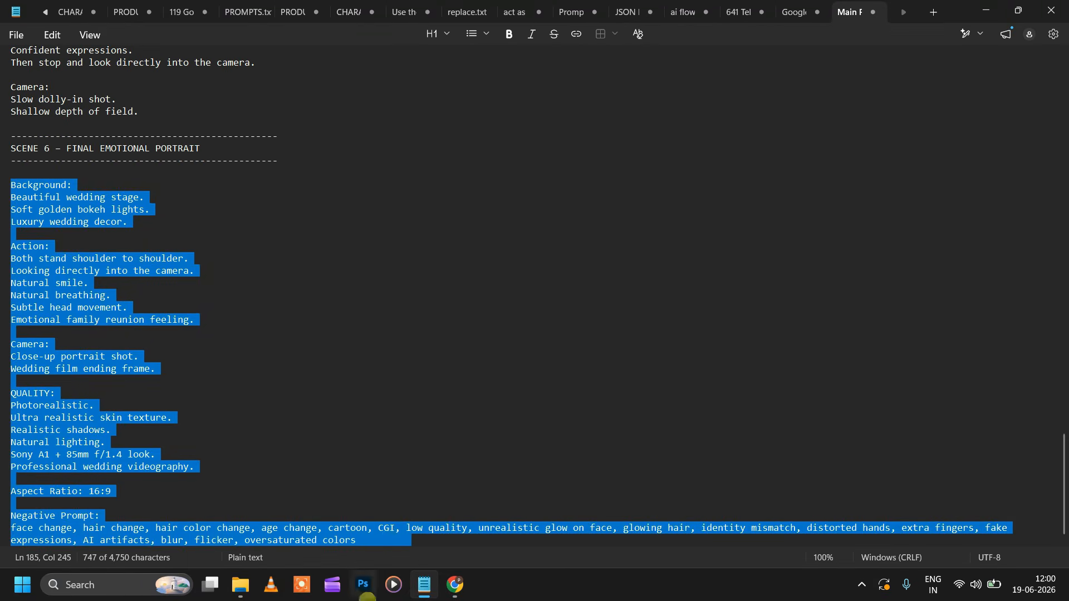
click(455, 585)
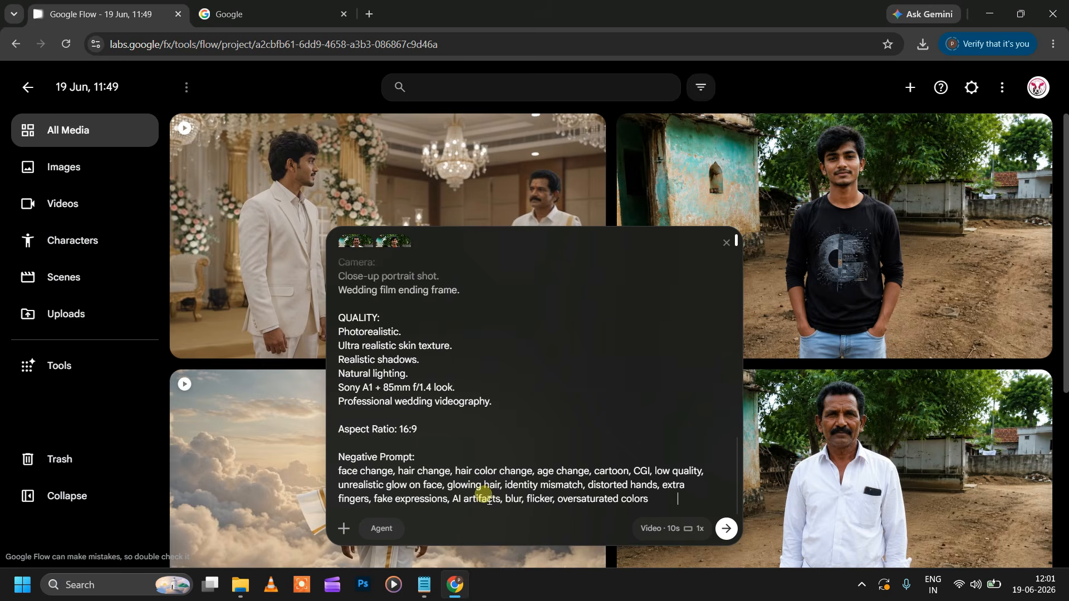
click(735, 528)
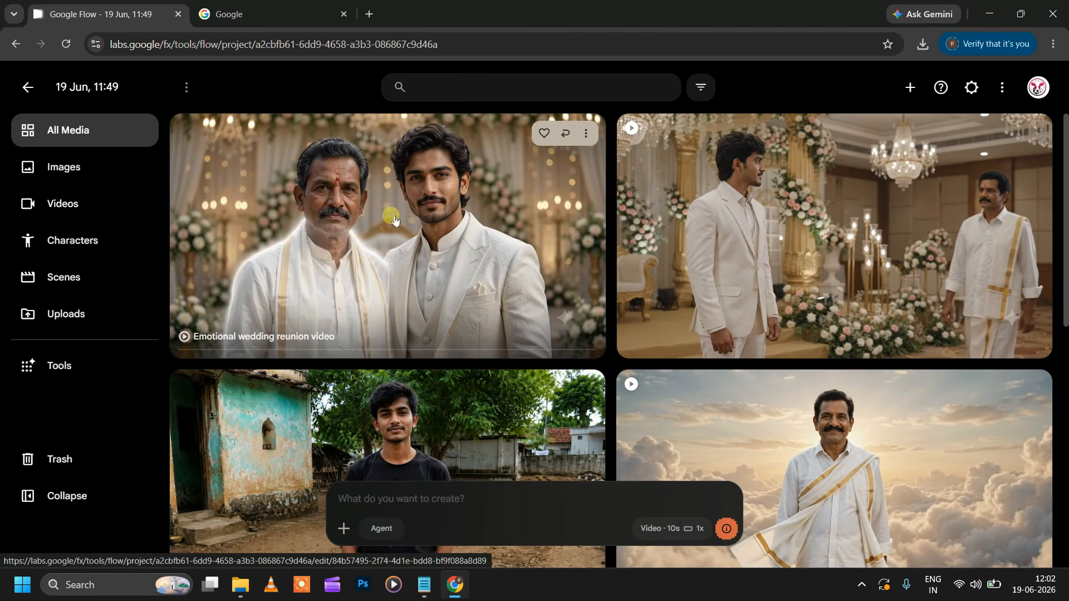
Download the generated portrait video of both men side by side in 720p original size
click(586, 139)
click(570, 223)
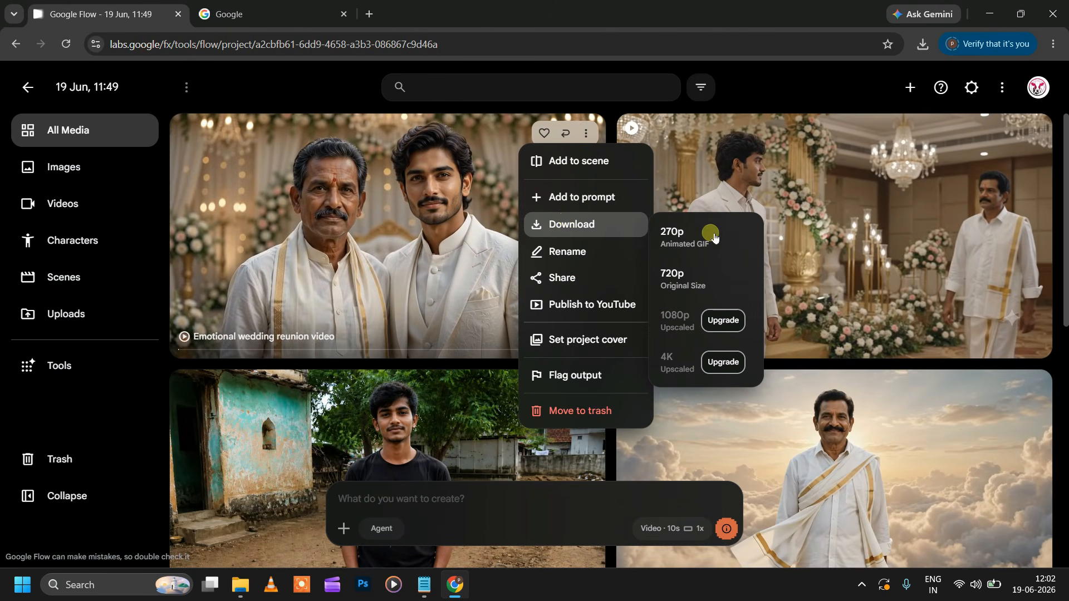
click(696, 277)
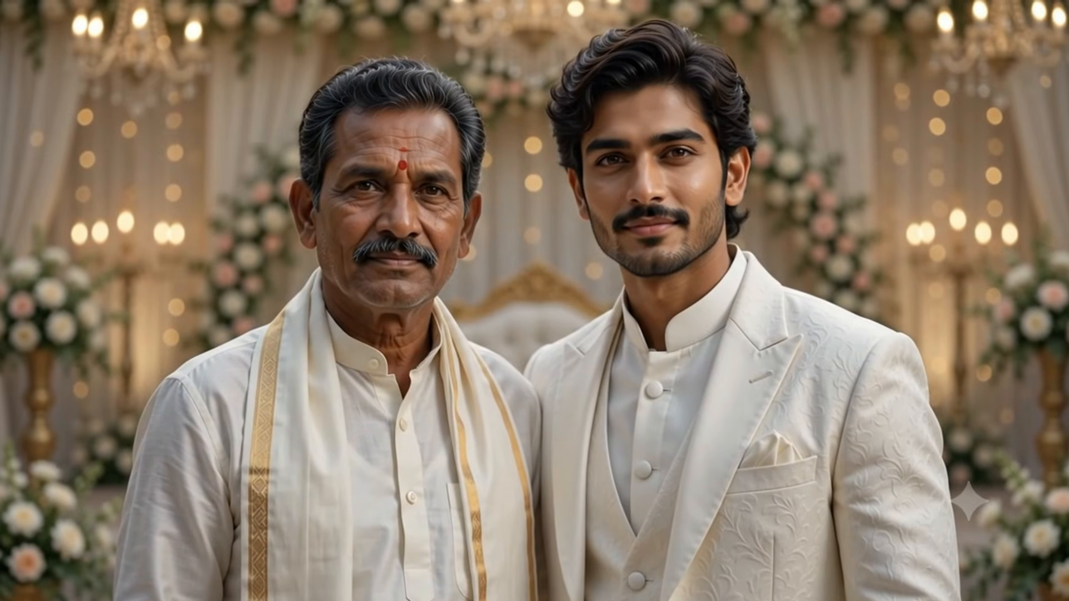